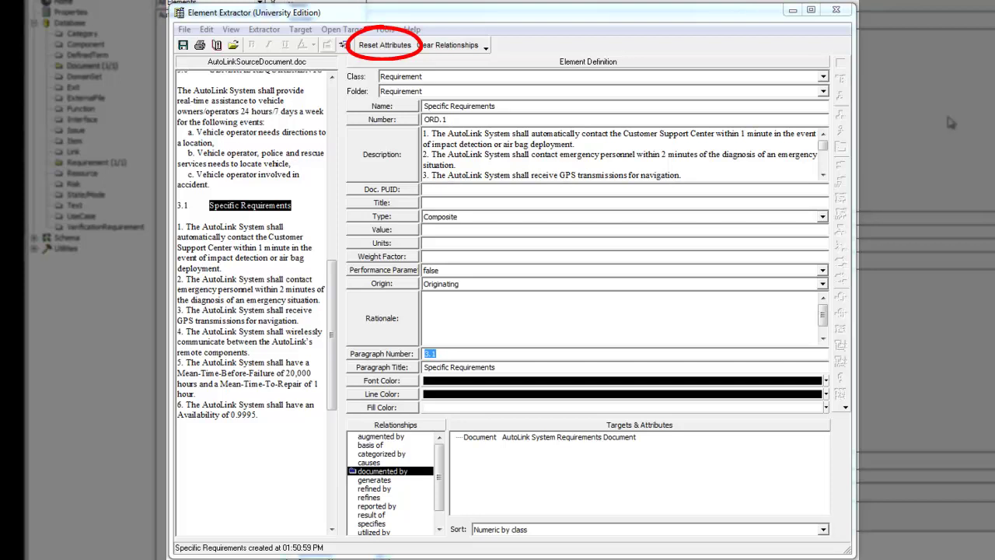
Step: Clear the previous attributes and relationships and define a new requirement named Impact Detection with number ORD.1.1
{"action": "left_click", "coordinate": [398, 45]}
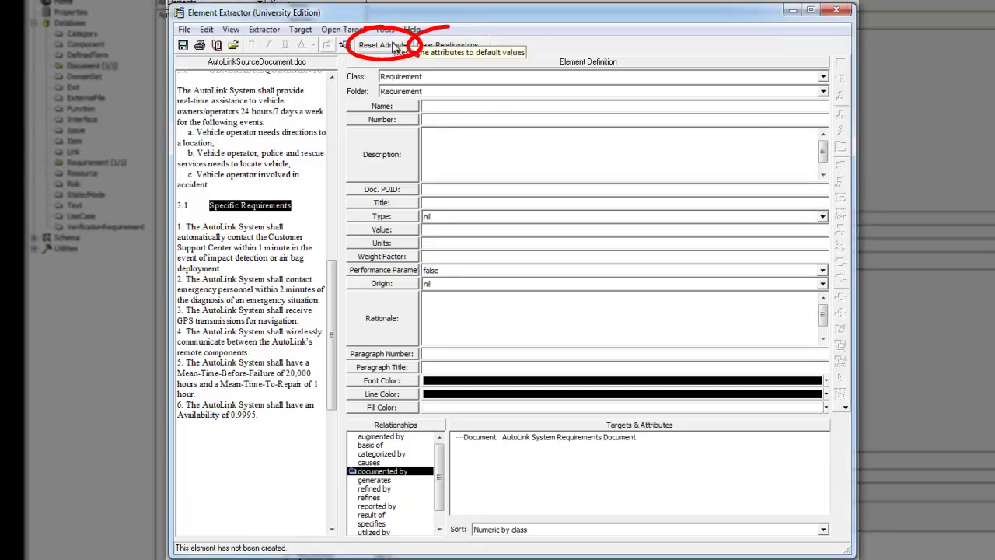
{"action": "left_click", "coordinate": [445, 46]}
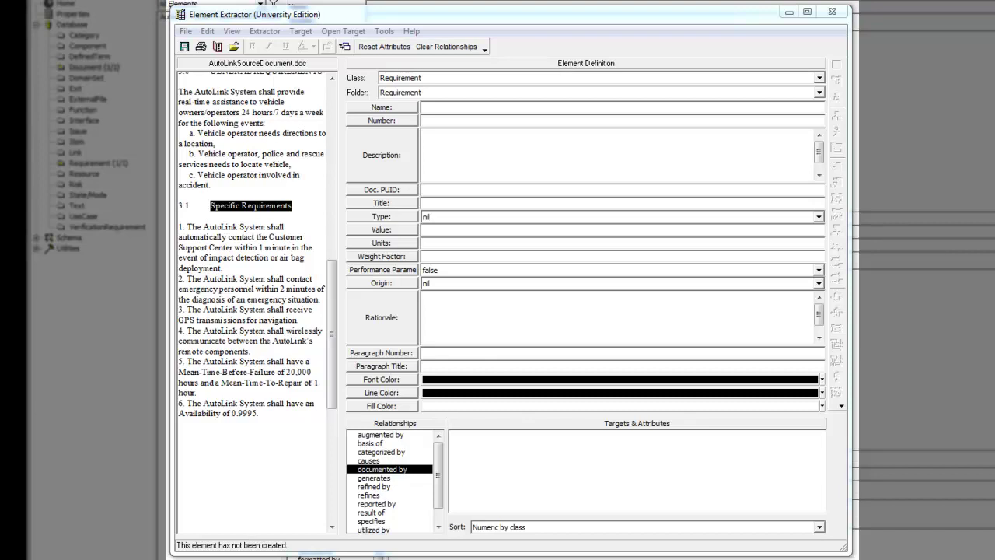
{"action": "left_click", "coordinate": [512, 106]}
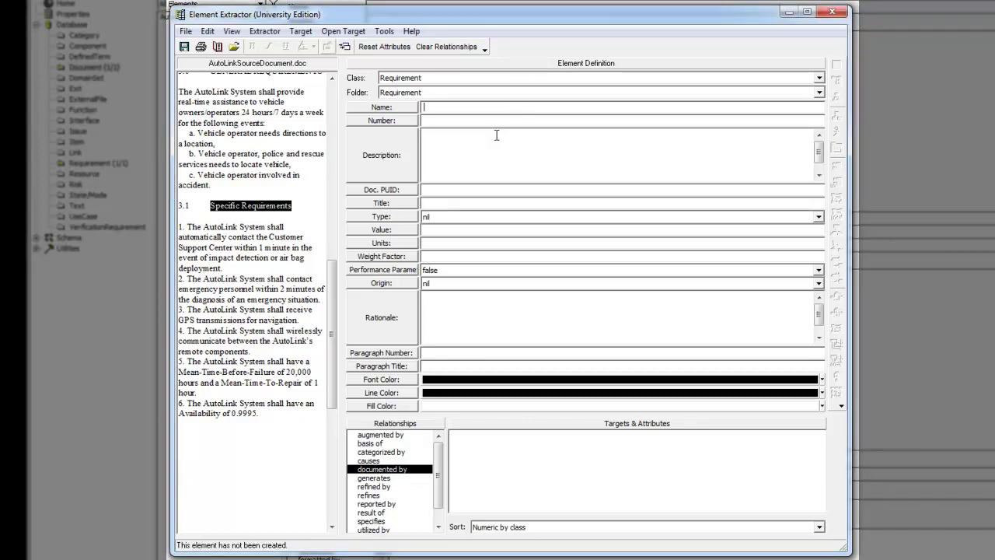
{"action": "type", "text": "Impact Detection"}
{"action": "left_click", "coordinate": [485, 122]}
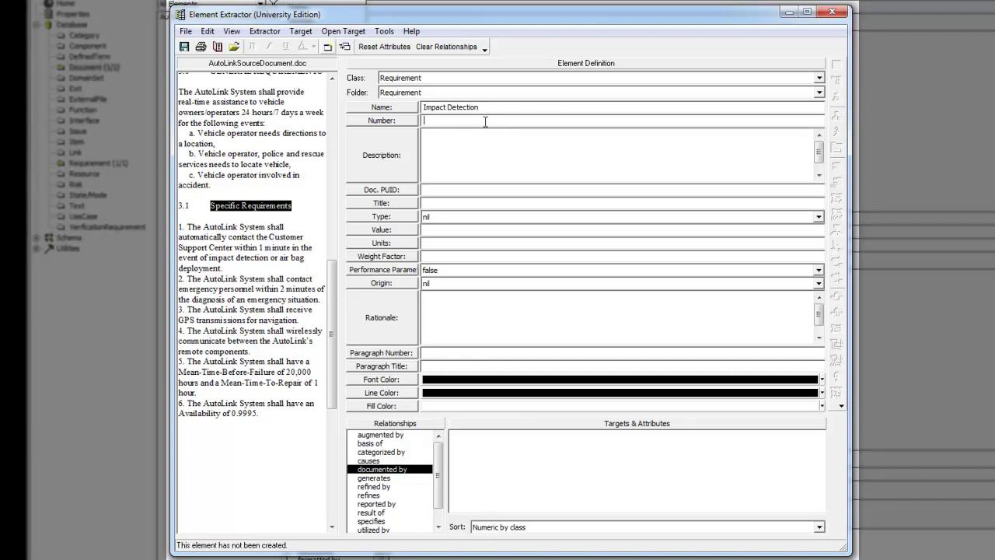
{"action": "type", "text": "ORD. 1.1"}
Step: Fill the description with the text of item 1 from the source document and set the origin to Originating
{"action": "left_click_drag", "start_coordinate": [187, 226], "coordinate": [231, 269]}
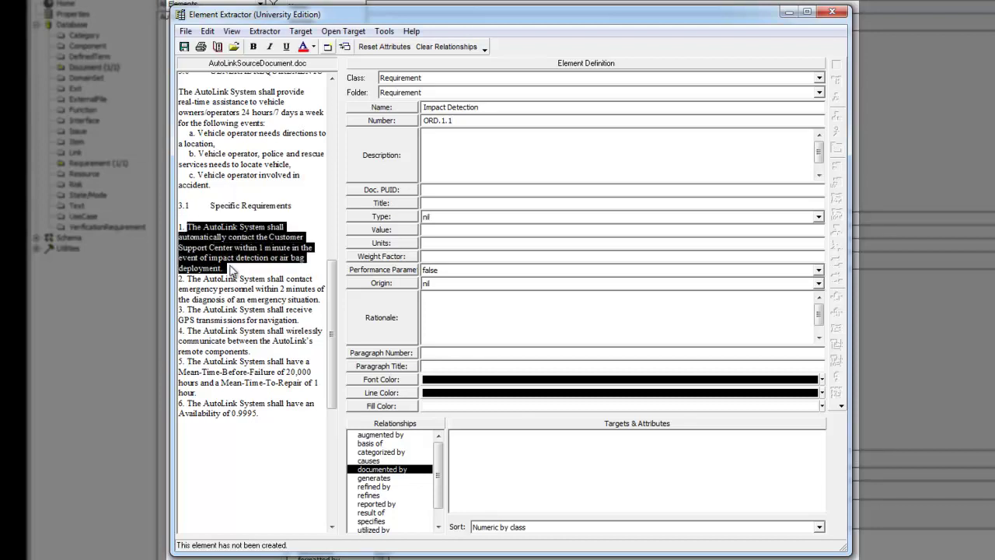
{"action": "left_click", "coordinate": [368, 160]}
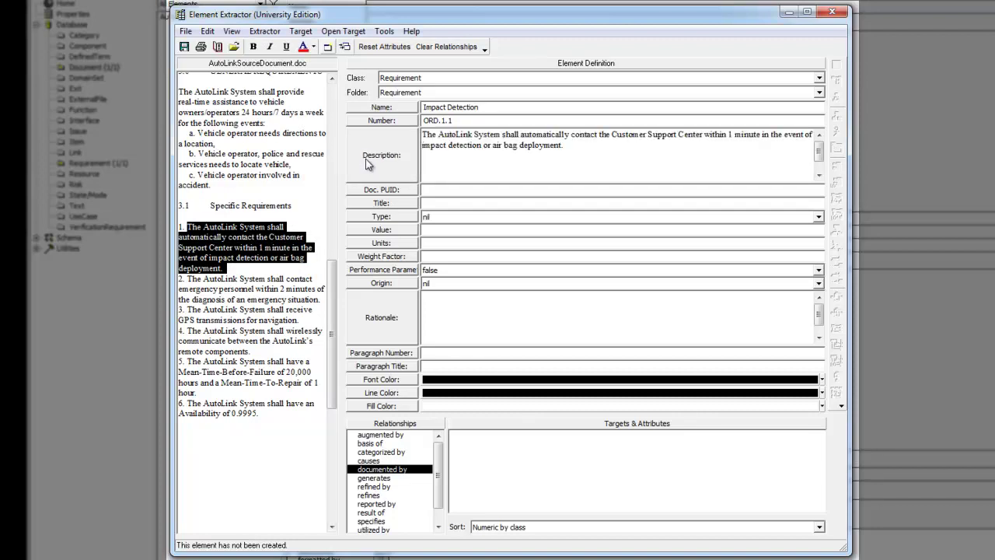
{"action": "left_click", "coordinate": [429, 285]}
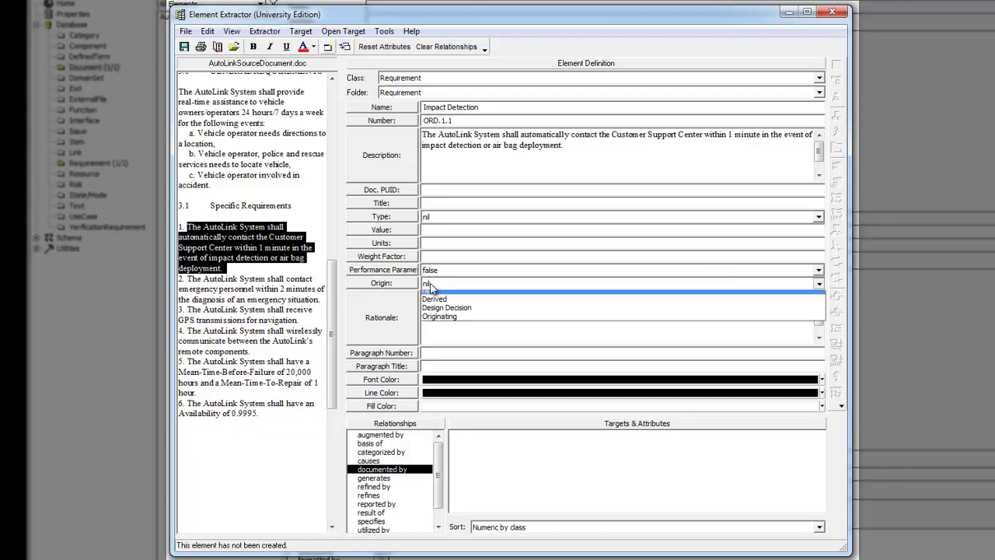
{"action": "left_click", "coordinate": [440, 321]}
Step: Set the paragraph number to 3.1 and extract the paragraph title from the Specific Requirements heading in the source document
{"action": "left_click", "coordinate": [440, 352]}
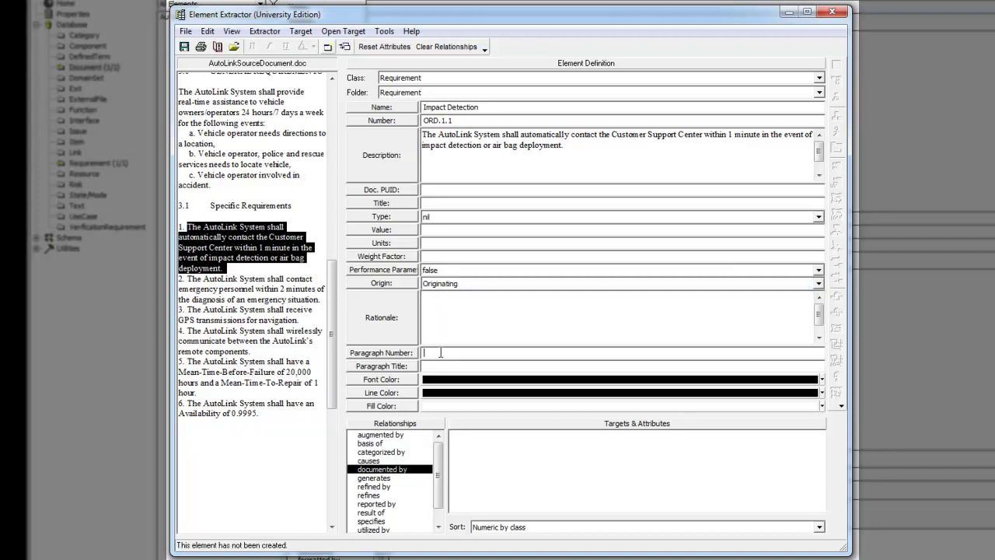
{"action": "type", "text": "3.1"}
{"action": "left_click_drag", "start_coordinate": [210, 205], "coordinate": [292, 206]}
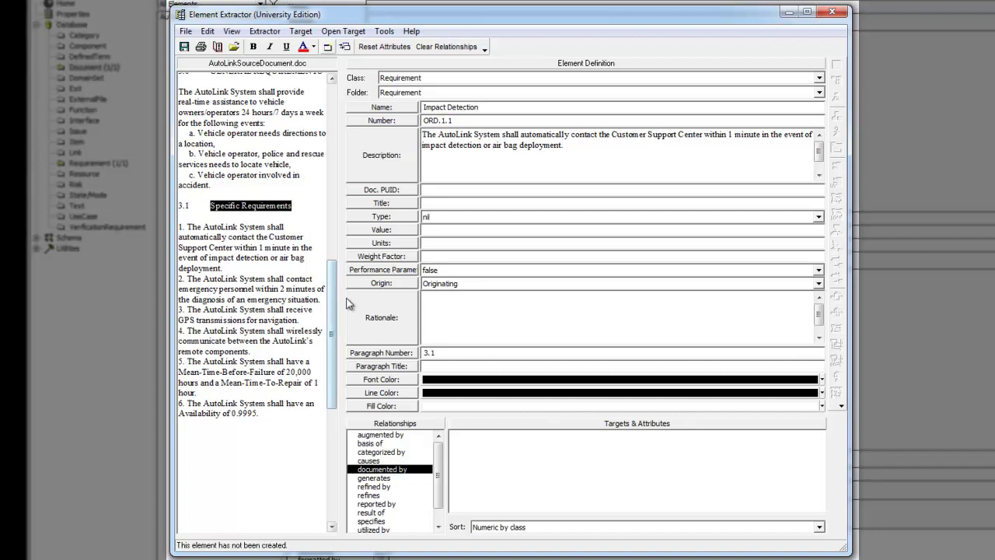
{"action": "left_click", "coordinate": [390, 369]}
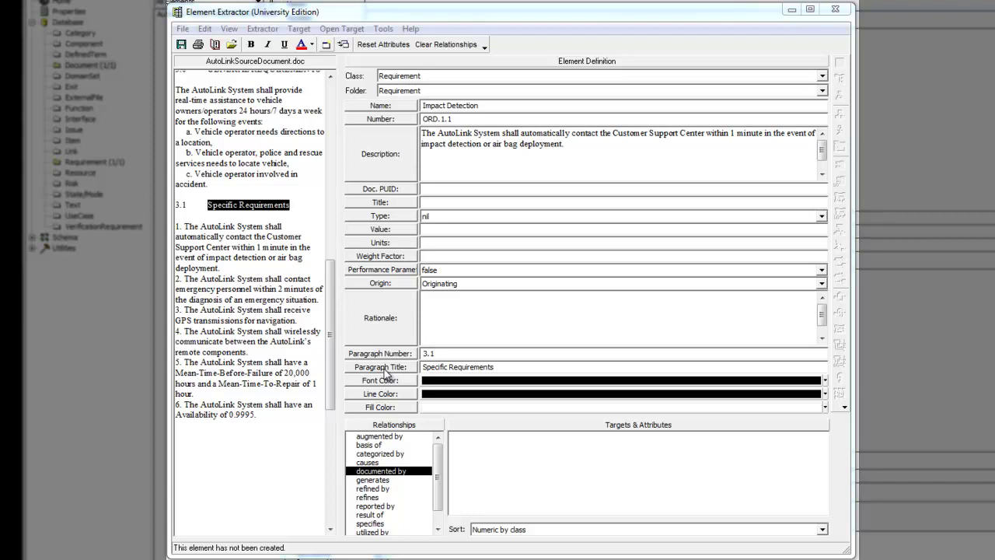
Step: Add ORD.1 Specific Requirements as the target of the refines relationship and create the Impact Detection element
{"action": "left_click", "coordinate": [376, 498]}
{"action": "double_click", "coordinate": [376, 497]}
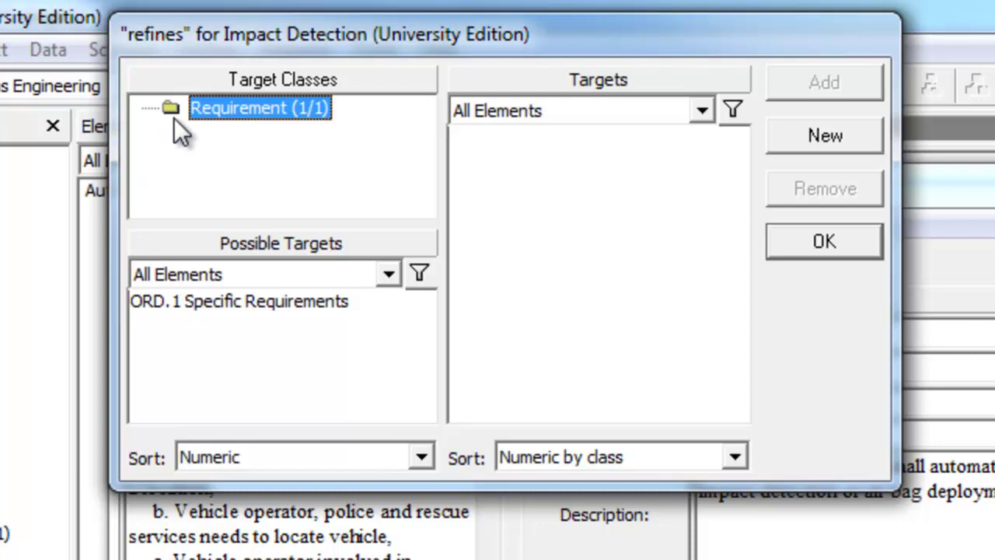
{"action": "double_click", "coordinate": [221, 307]}
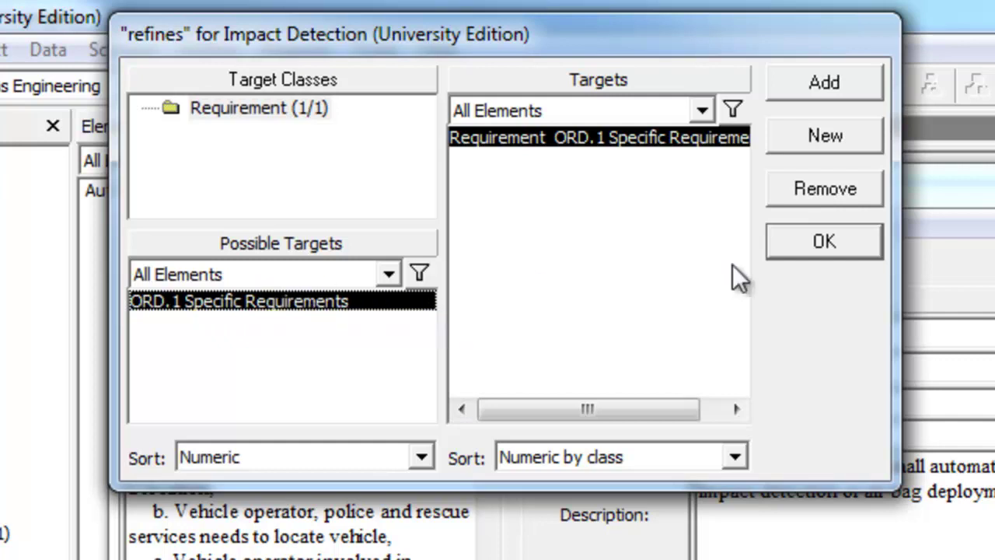
{"action": "left_click", "coordinate": [795, 256]}
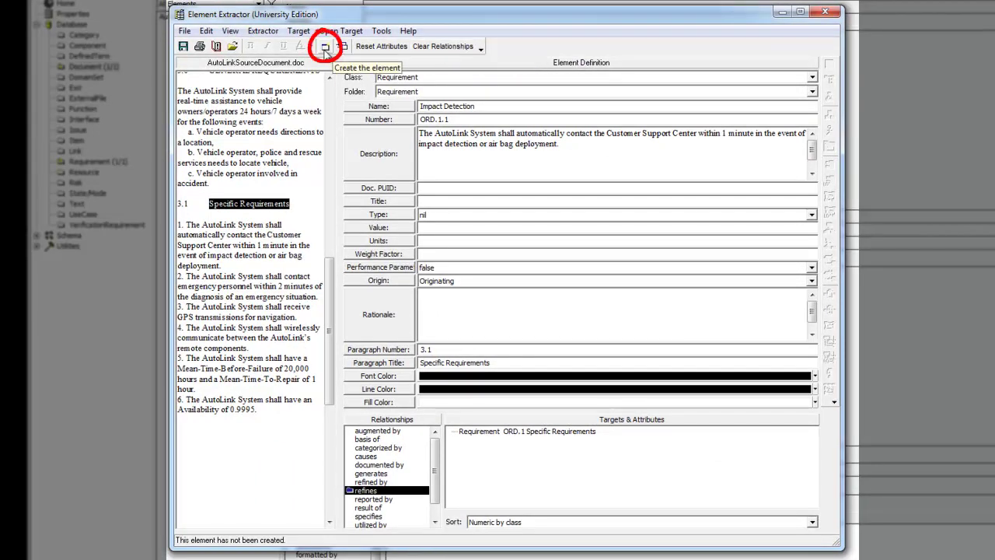
{"action": "left_click", "coordinate": [325, 48]}
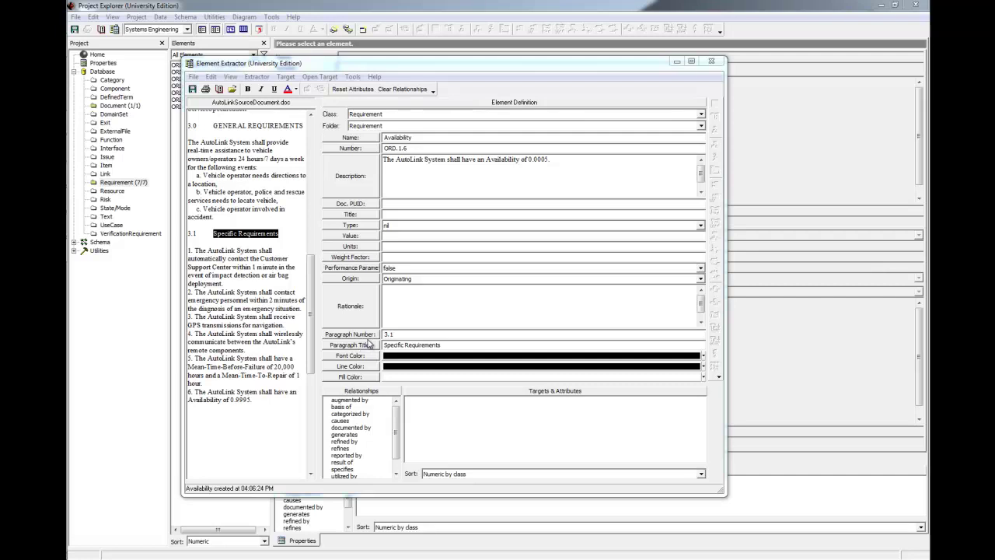
Step: Close the Element Extractor and display the elements of the Requirement class as a table
{"action": "left_click", "coordinate": [712, 63]}
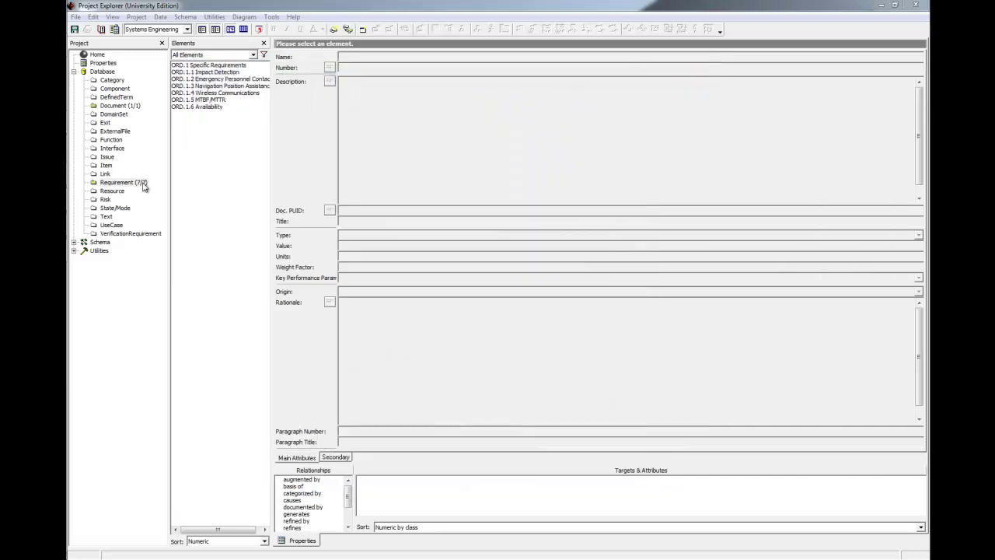
{"action": "left_click", "coordinate": [143, 185]}
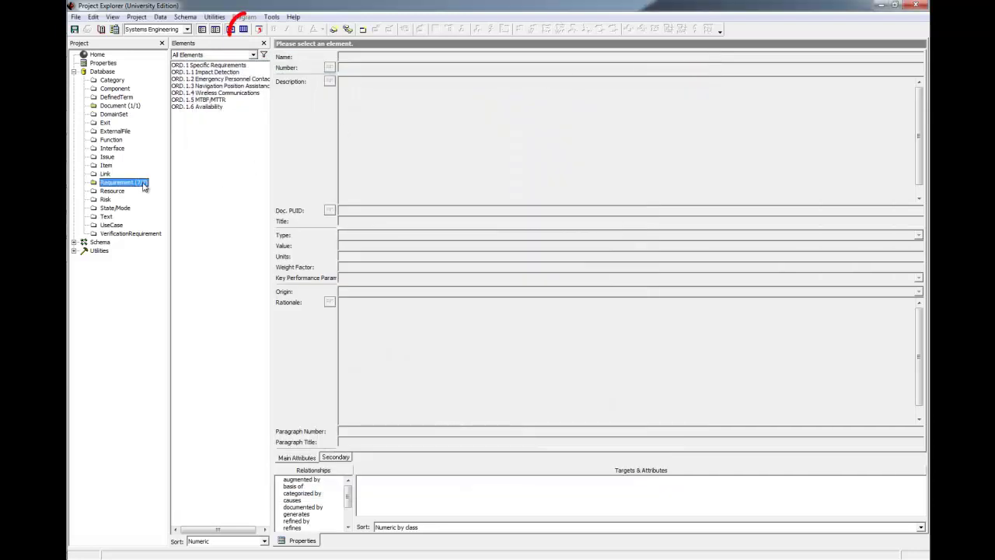
{"action": "left_click", "coordinate": [243, 30]}
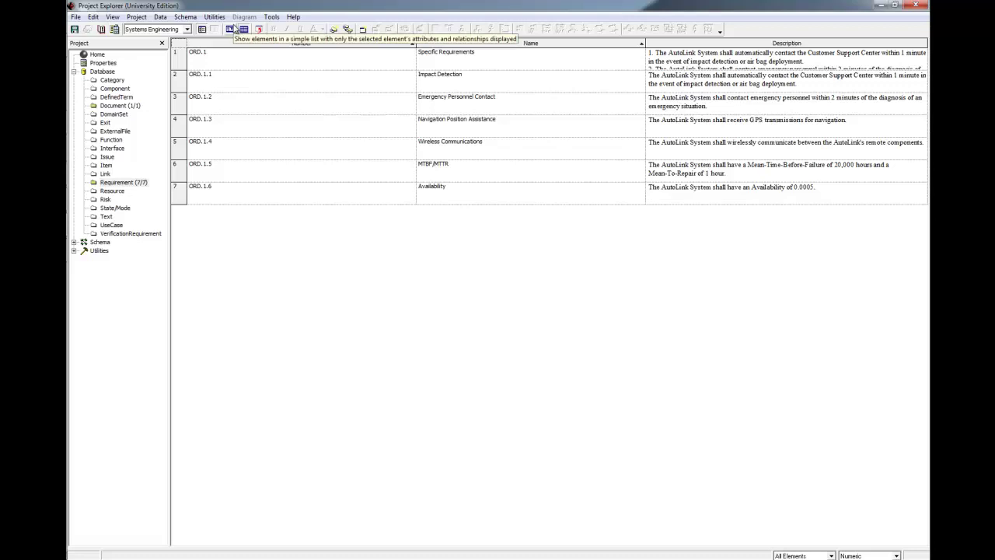
Step: Add the Type attribute as a column of the requirements table and set Impact Detection's type to Performance
{"action": "right_click", "coordinate": [264, 85]}
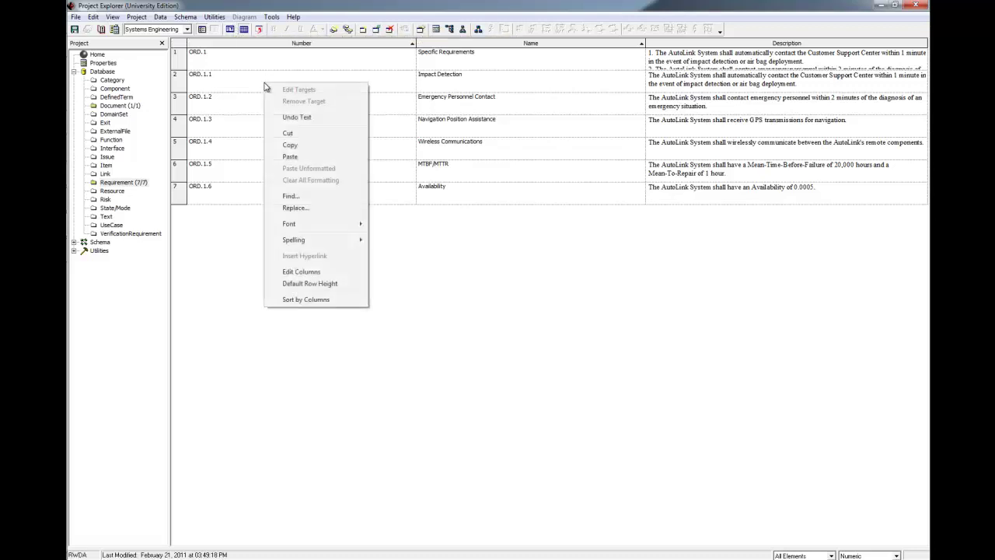
{"action": "left_click", "coordinate": [302, 272]}
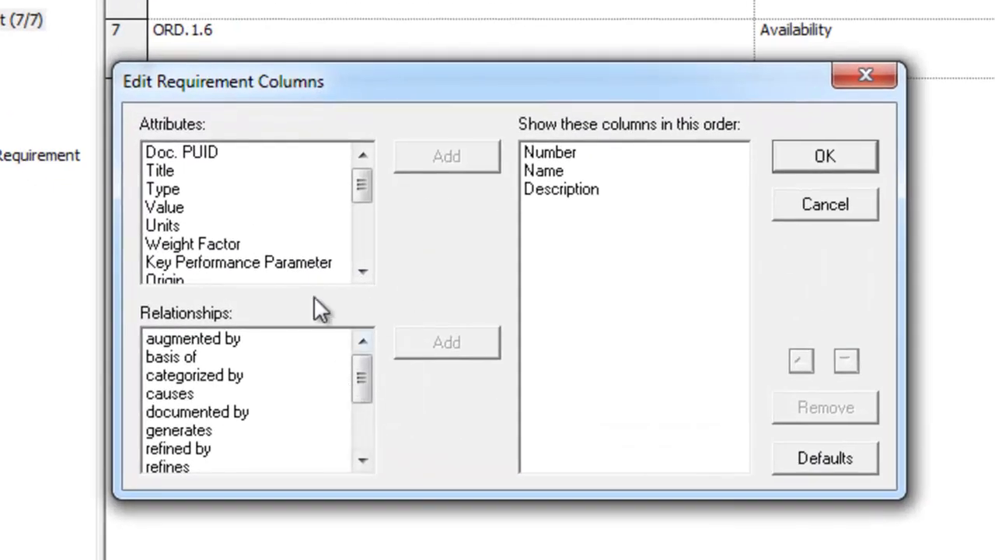
{"action": "left_click", "coordinate": [185, 192]}
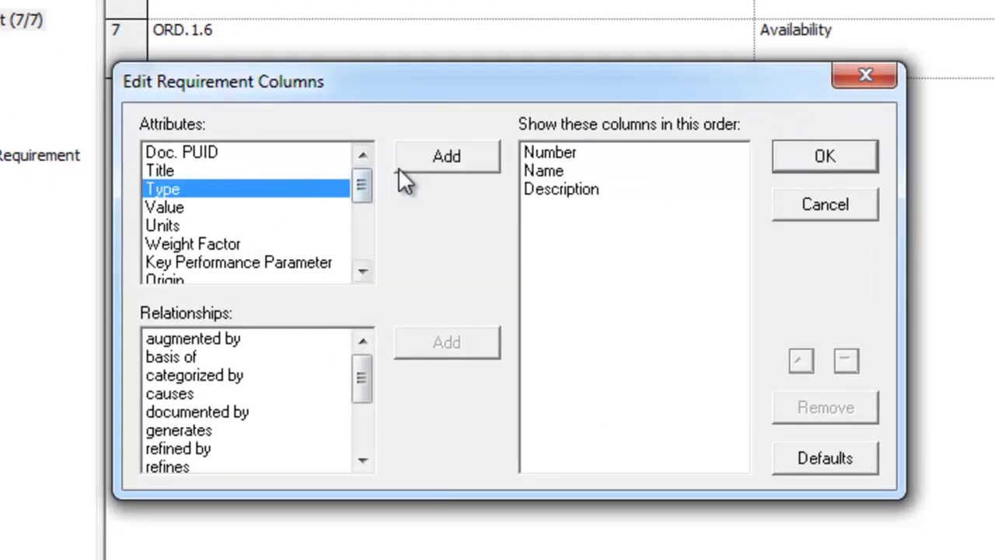
{"action": "left_click", "coordinate": [437, 160]}
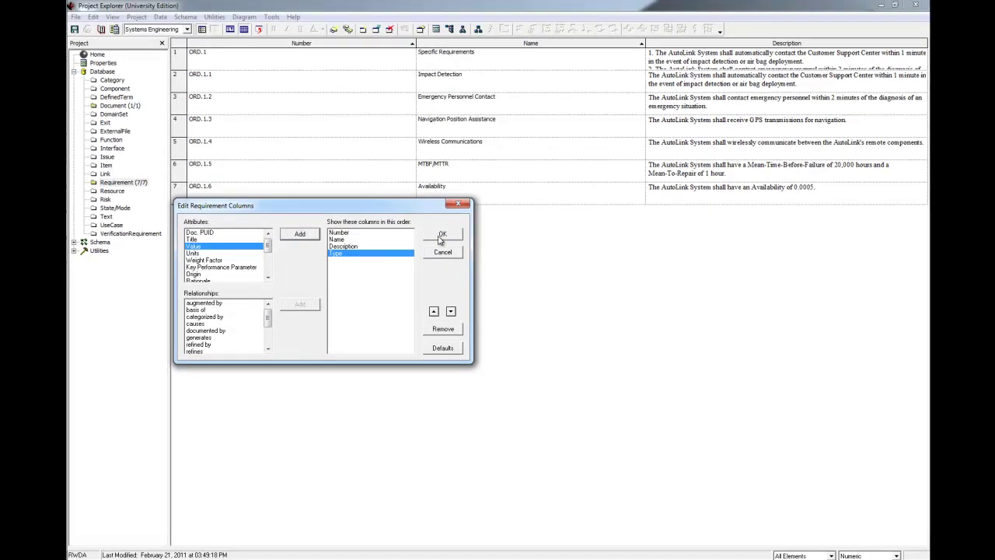
{"action": "left_click", "coordinate": [440, 236]}
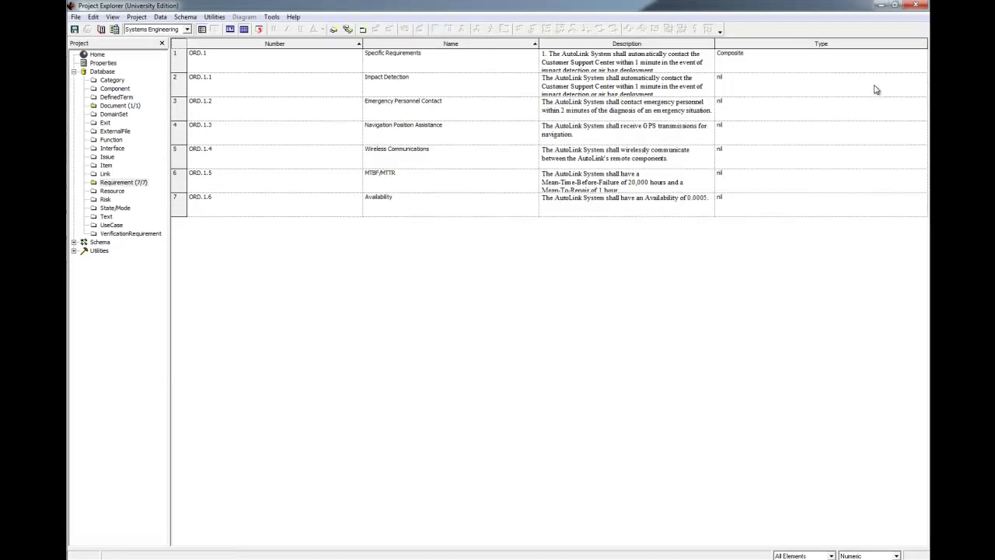
{"action": "left_click", "coordinate": [923, 81]}
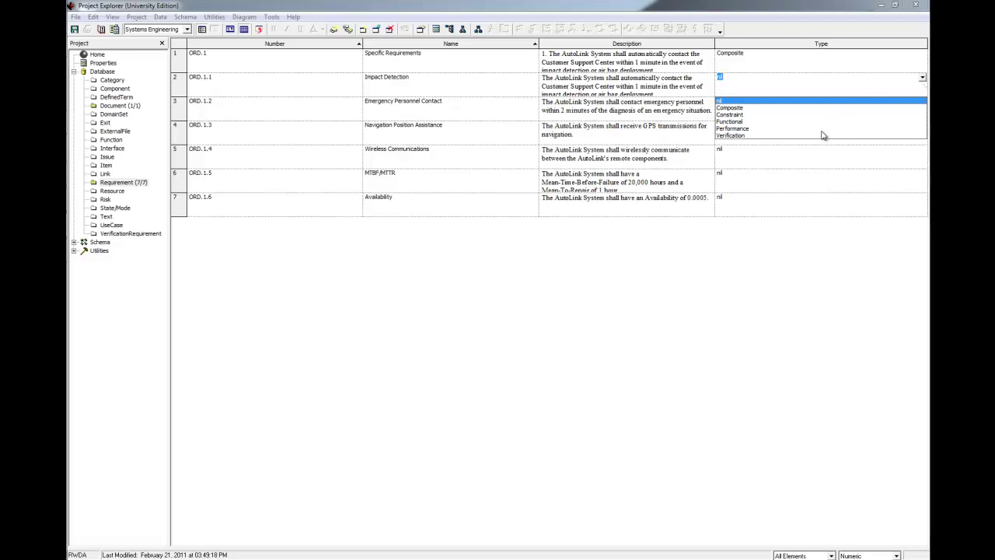
{"action": "left_click", "coordinate": [753, 129]}
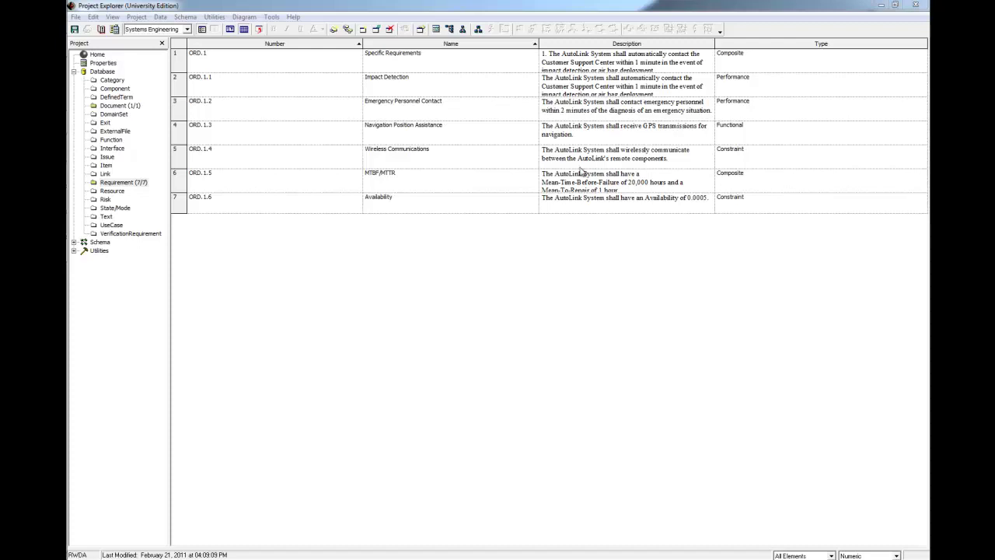
Step: Open the requirements diagram for Specific Requirements and maximize its window
{"action": "left_click", "coordinate": [491, 66]}
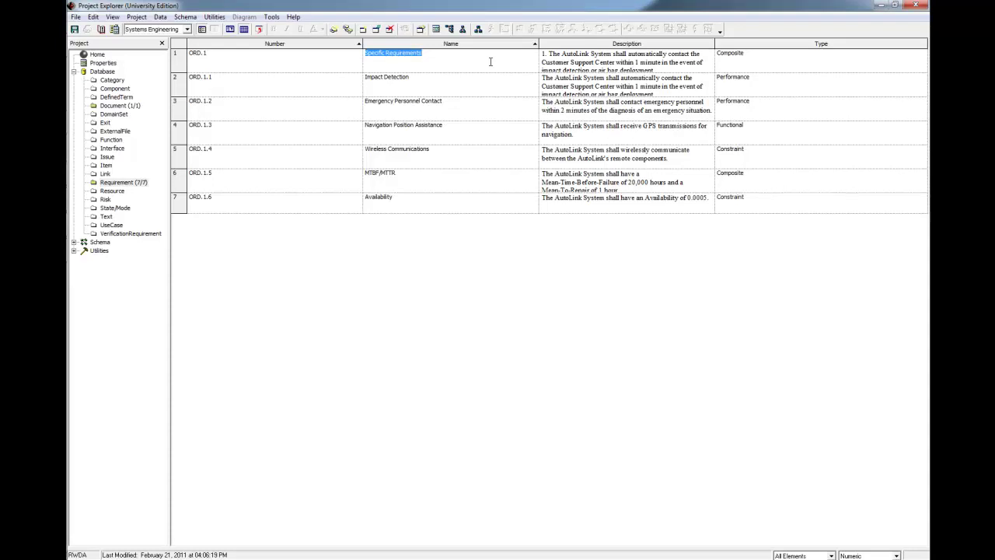
{"action": "left_click", "coordinate": [490, 61]}
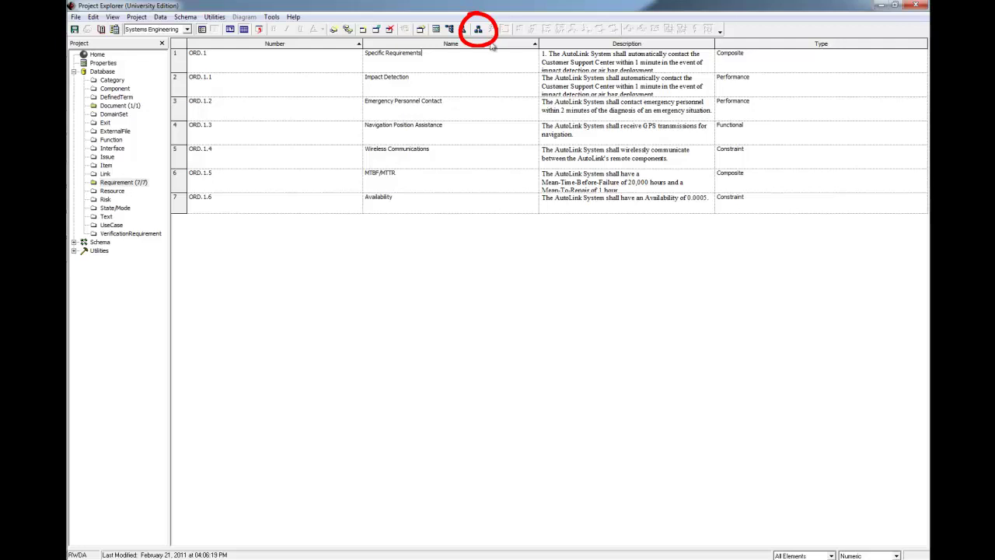
{"action": "left_click", "coordinate": [480, 29]}
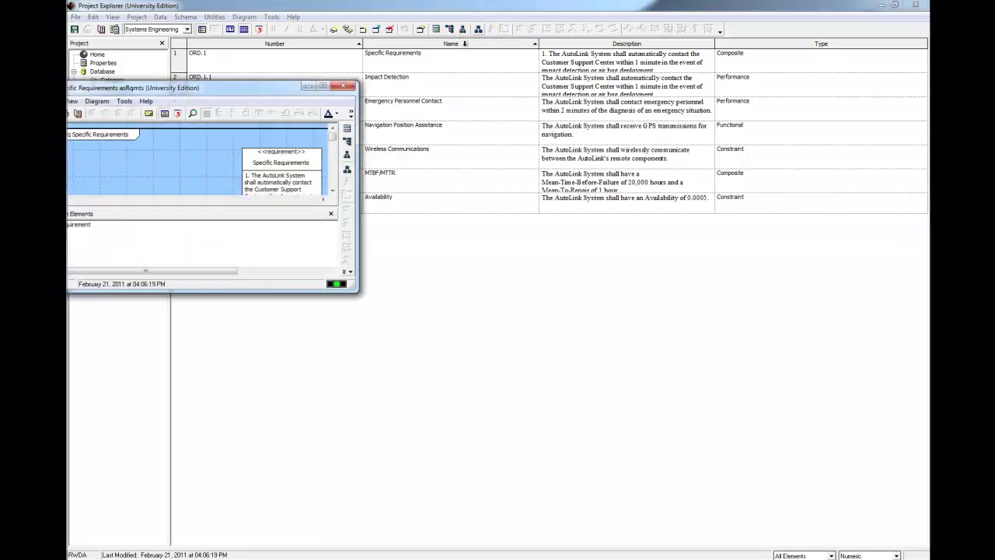
{"action": "left_click", "coordinate": [323, 87]}
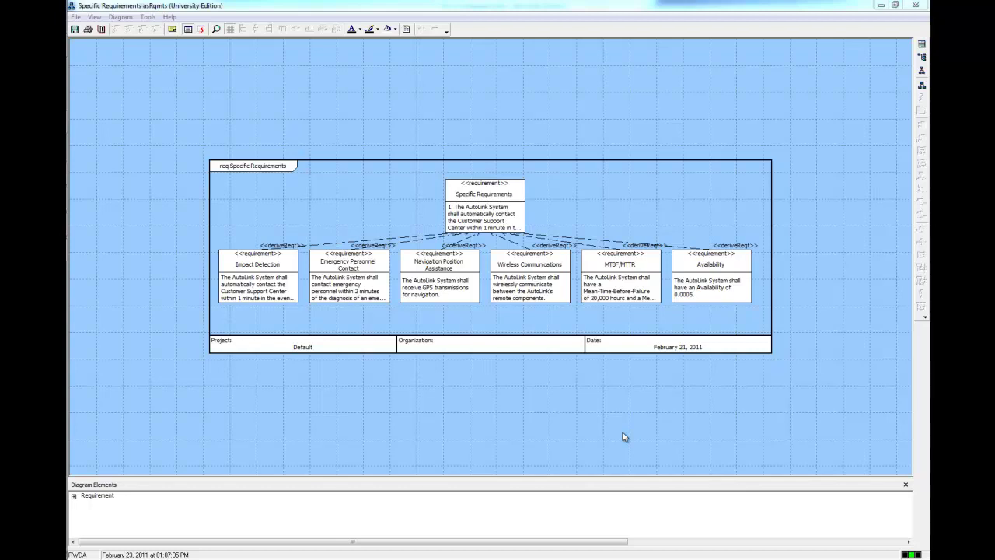
Step: Enlarge the Impact Detection, Emergency Personnel Contact and MTBF/MTTR boxes in the diagram so their full descriptions fit
{"action": "left_click", "coordinate": [243, 277]}
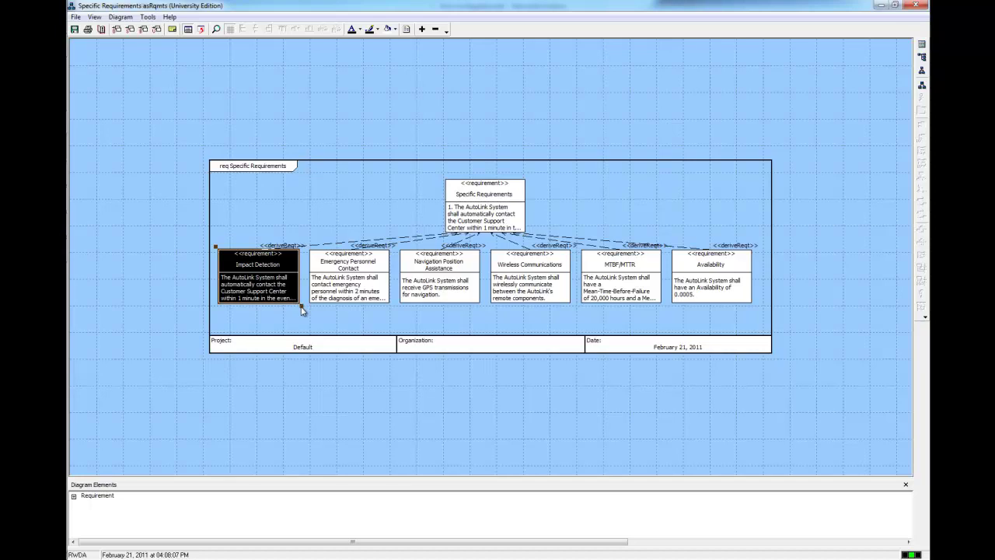
{"action": "left_click_drag", "start_coordinate": [302, 308], "coordinate": [318, 335]}
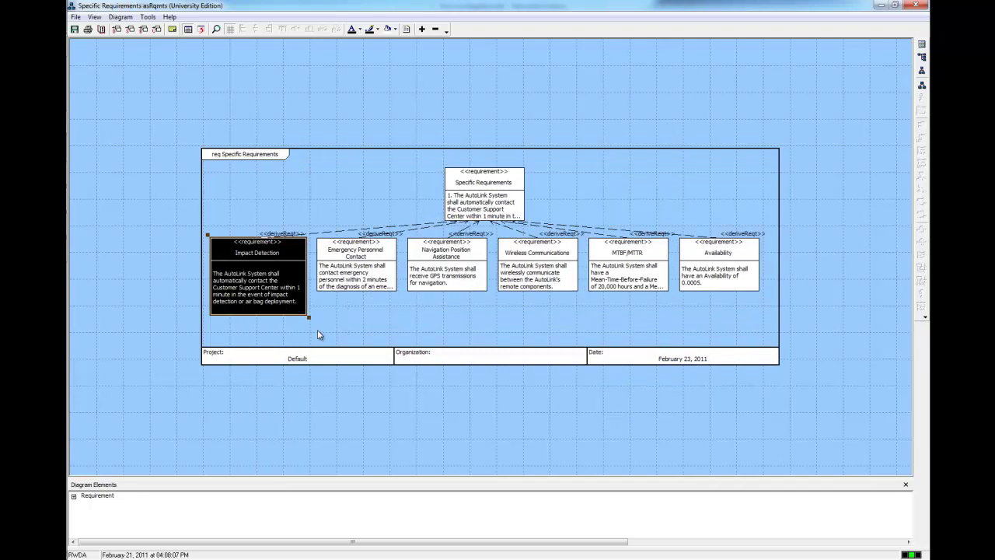
{"action": "left_click", "coordinate": [374, 282]}
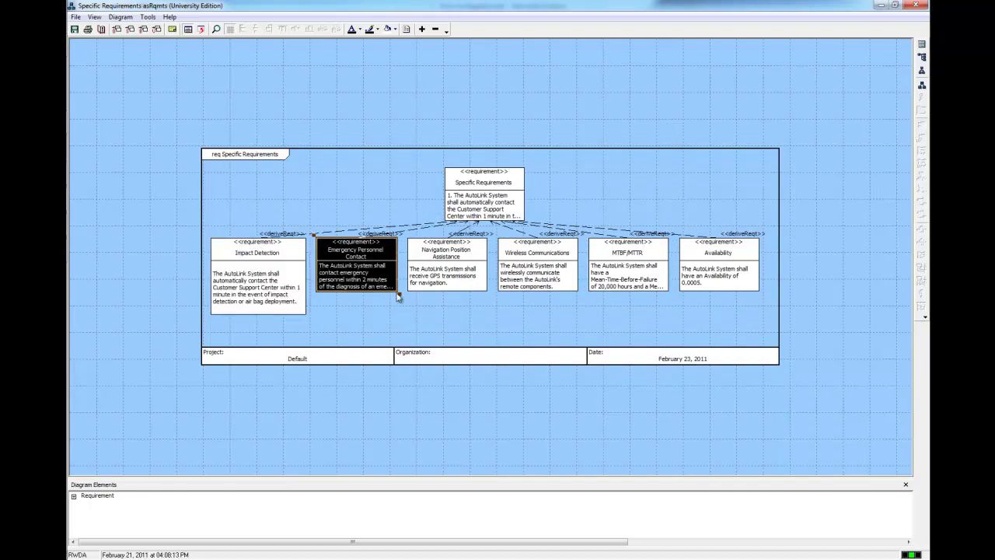
{"action": "left_click_drag", "start_coordinate": [399, 296], "coordinate": [405, 317]}
{"action": "left_click", "coordinate": [626, 274]}
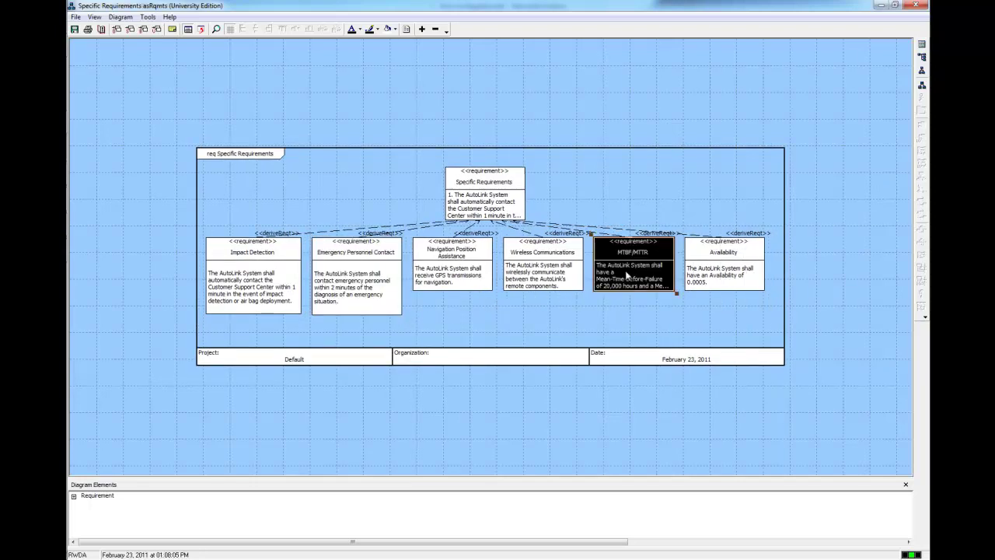
{"action": "left_click_drag", "start_coordinate": [676, 293], "coordinate": [686, 319]}
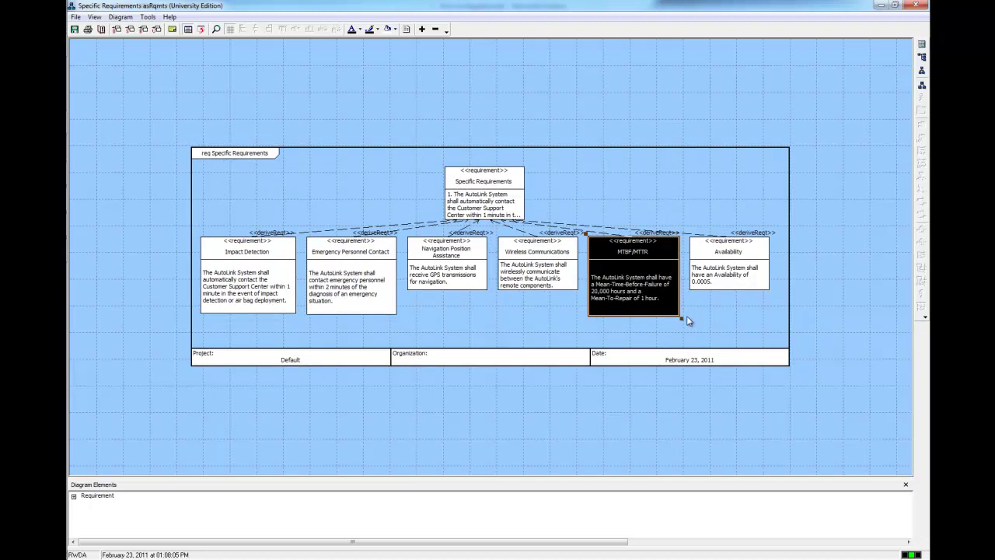
Step: Select the Availability box and close the Specific Requirements diagram
{"action": "left_click", "coordinate": [721, 269]}
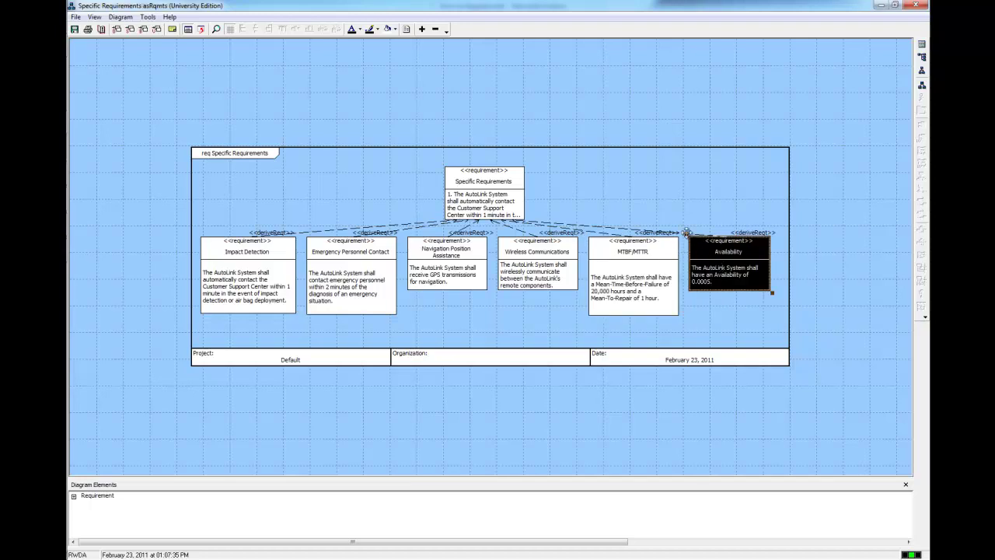
{"action": "mouse_move", "coordinate": [687, 231]}
{"action": "left_mouse_down"}
{"action": "mouse_move", "coordinate": [739, 237]}
{"action": "mouse_move", "coordinate": [687, 232]}
{"action": "left_mouse_up"}
{"action": "left_click", "coordinate": [914, 6]}
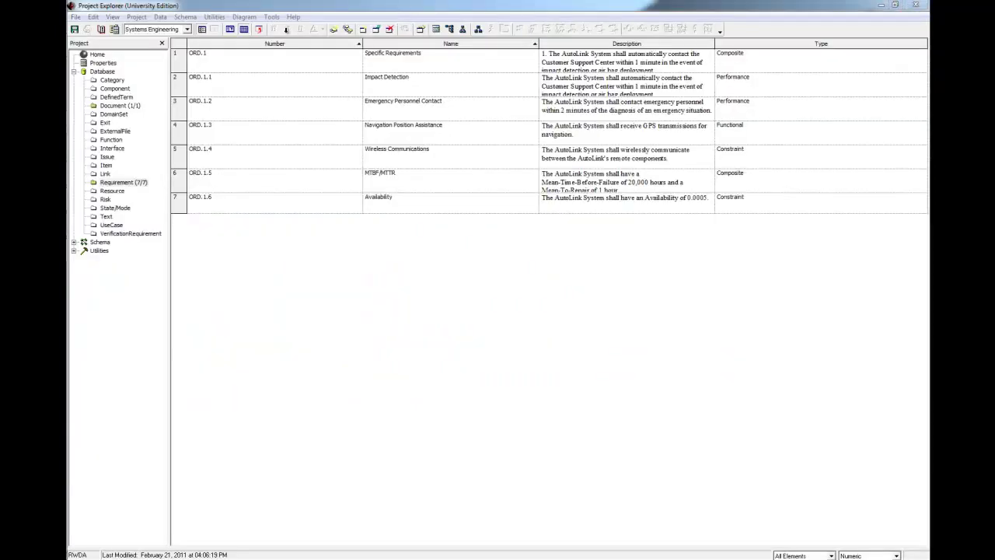
Step: Open the Traceability hierarchy diagram for the AutoLink System Requirements Document and maximize its window
{"action": "left_click", "coordinate": [132, 106]}
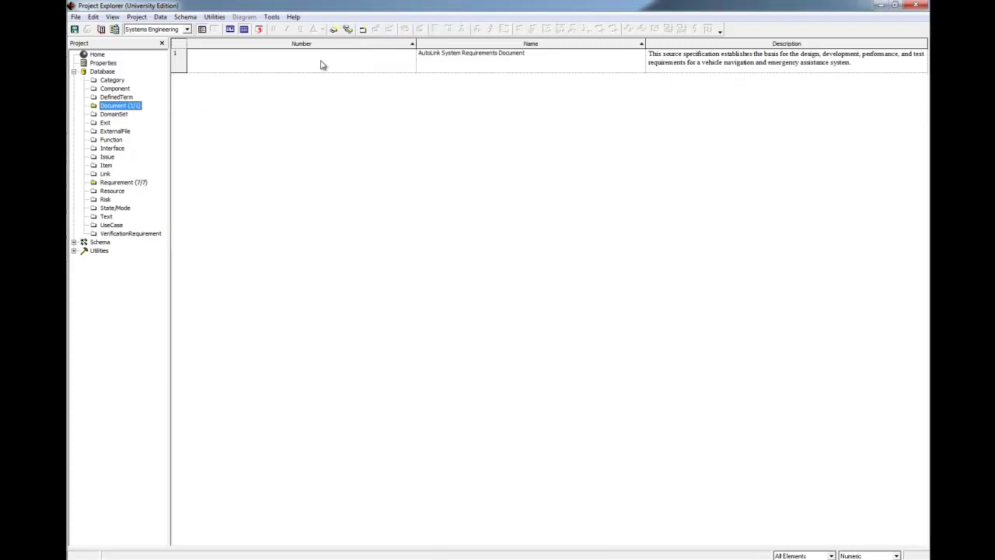
{"action": "left_click", "coordinate": [436, 63]}
{"action": "left_click", "coordinate": [436, 59]}
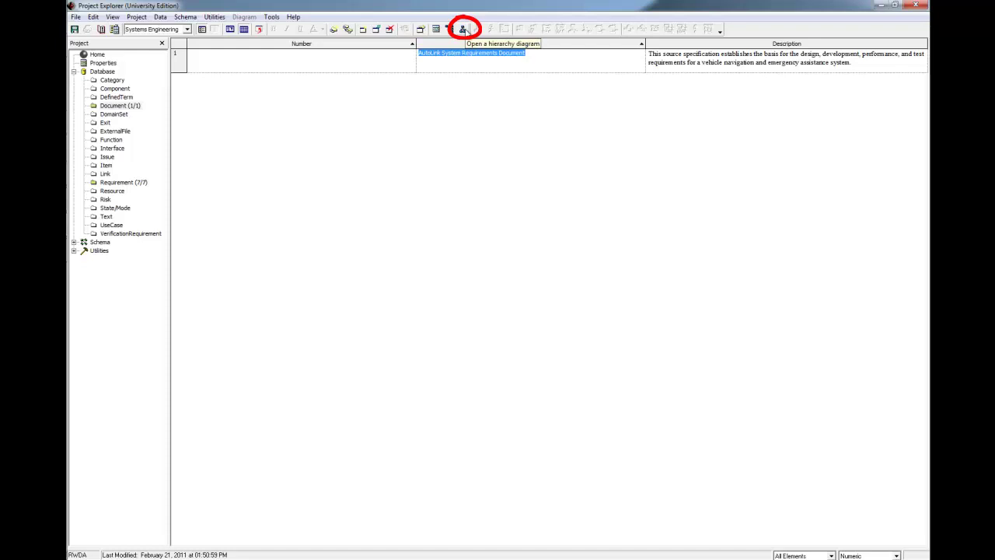
{"action": "left_click", "coordinate": [464, 30]}
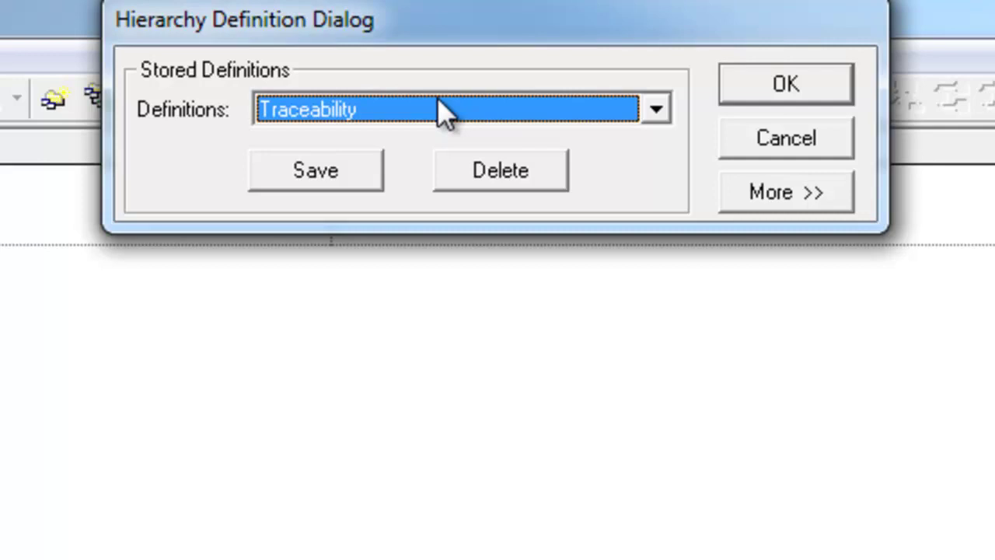
{"action": "left_click", "coordinate": [655, 110]}
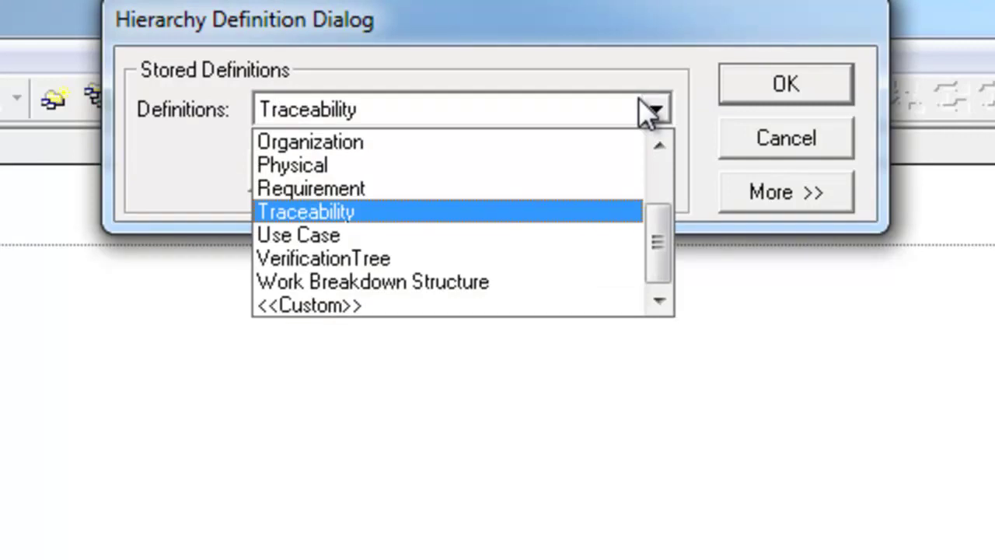
{"action": "left_click", "coordinate": [441, 216]}
{"action": "left_click", "coordinate": [785, 84]}
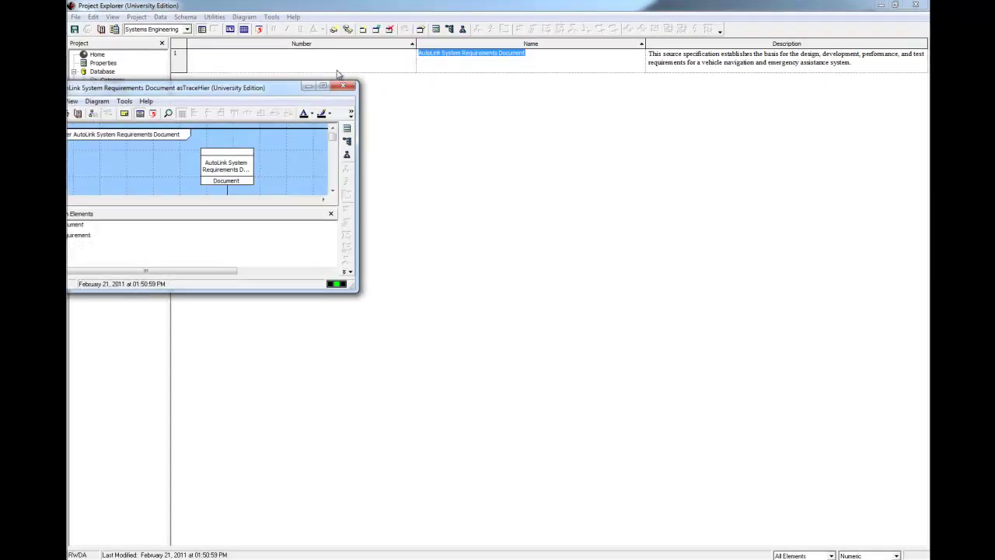
{"action": "left_click", "coordinate": [325, 85]}
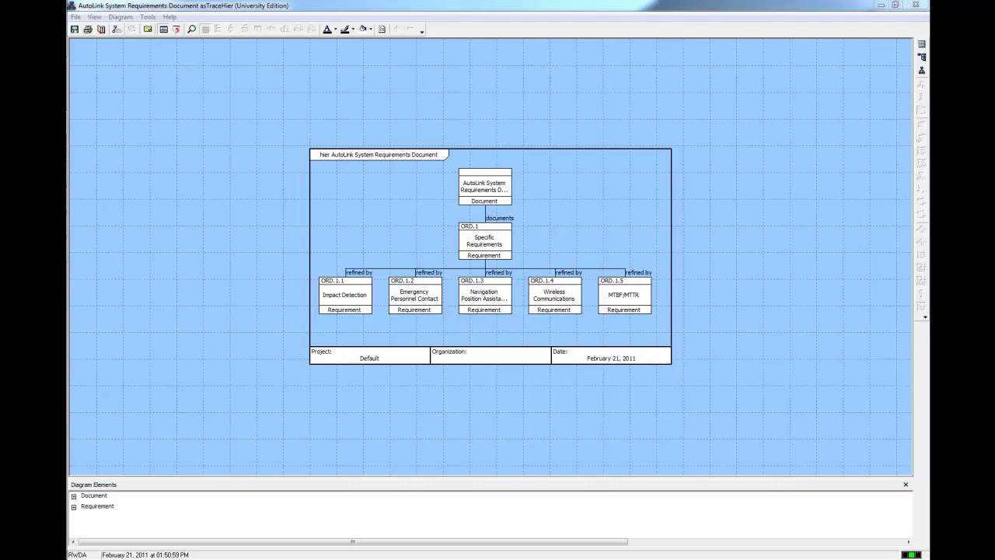
Step: Open the MTBF/MTTR requirement's properties and create a new requirement named MTBF as its "refined by" target
{"action": "double_click", "coordinate": [634, 295]}
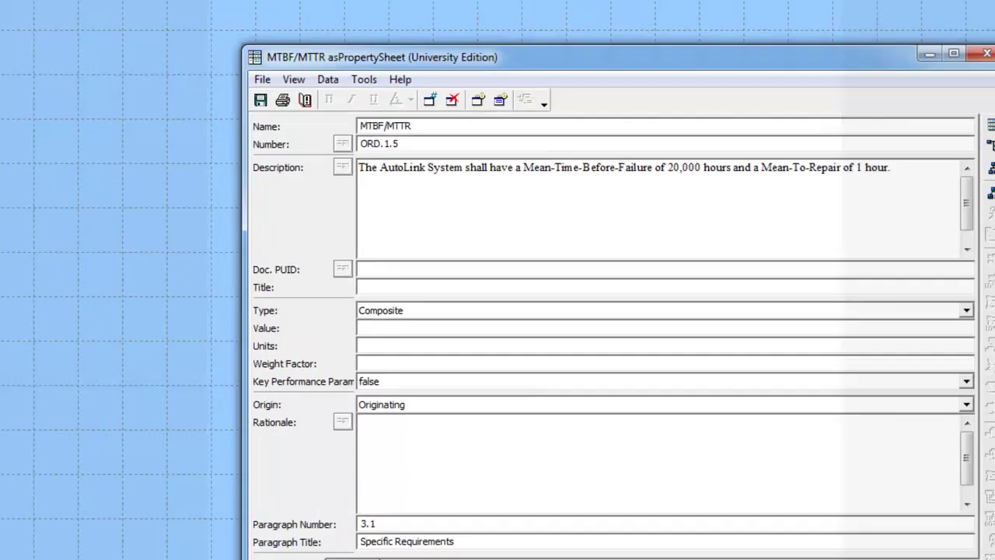
{"action": "double_click", "coordinate": [248, 515]}
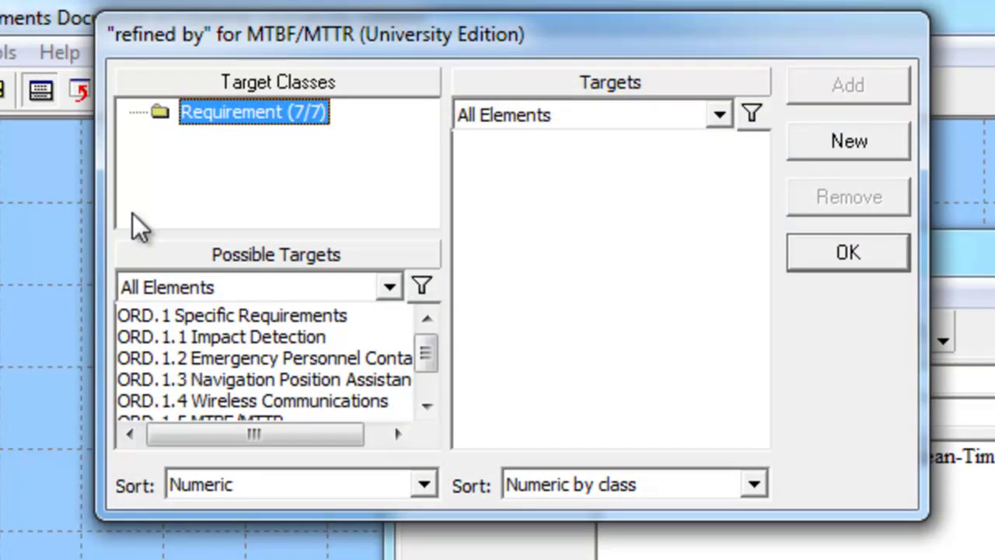
{"action": "double_click", "coordinate": [207, 117]}
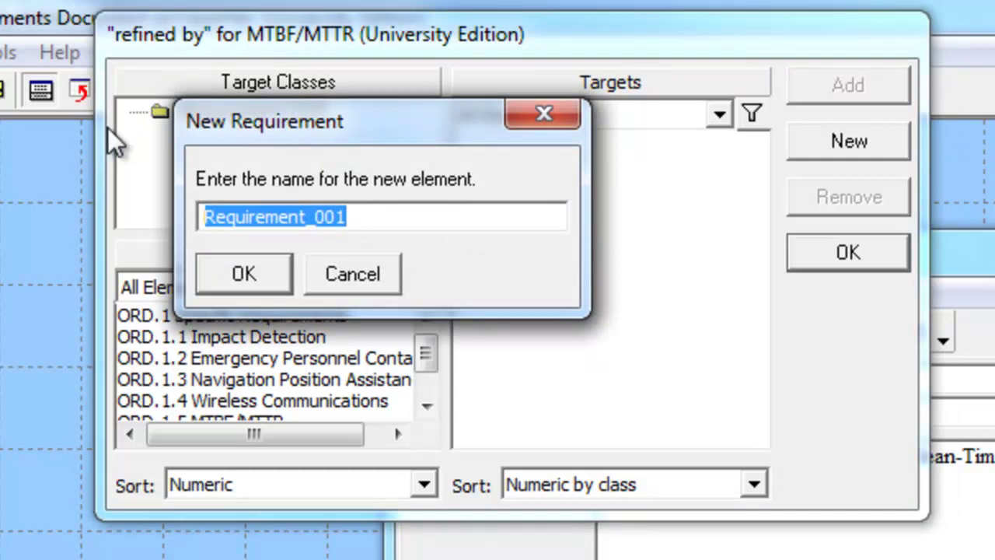
{"action": "type", "text": "MTBF"}
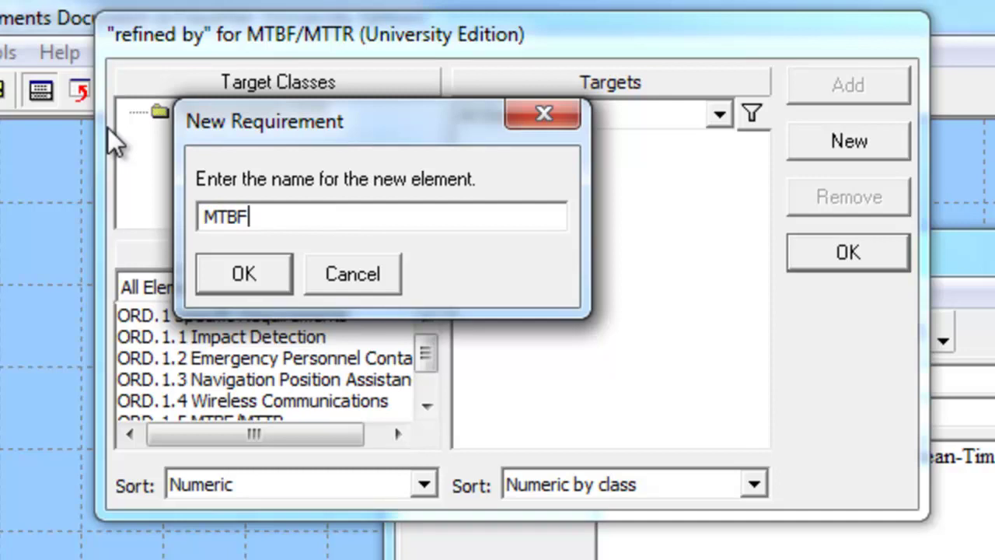
{"action": "left_click", "coordinate": [224, 276]}
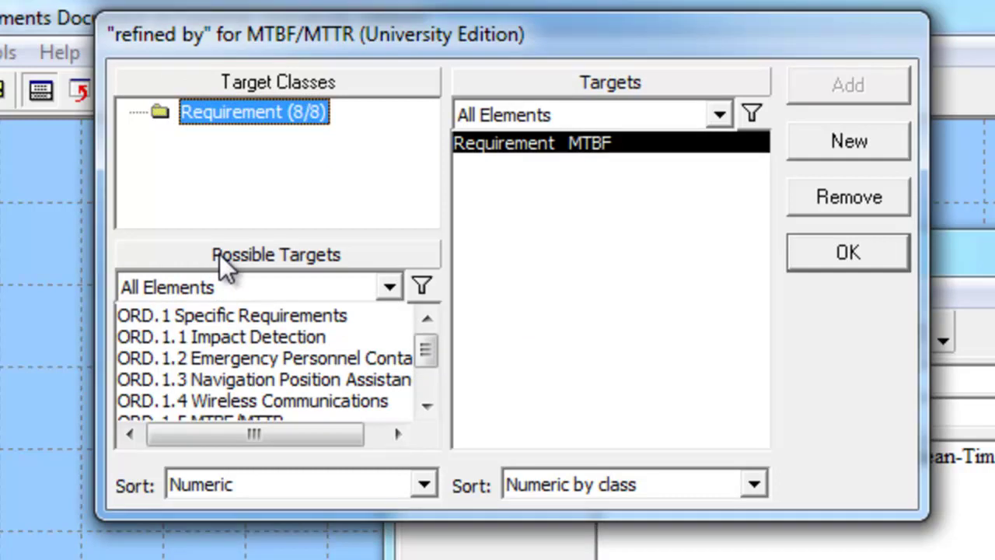
Step: Create a second "refined by" requirement named MTTR for MTBF/MTTR and close its property sheet
{"action": "double_click", "coordinate": [244, 111]}
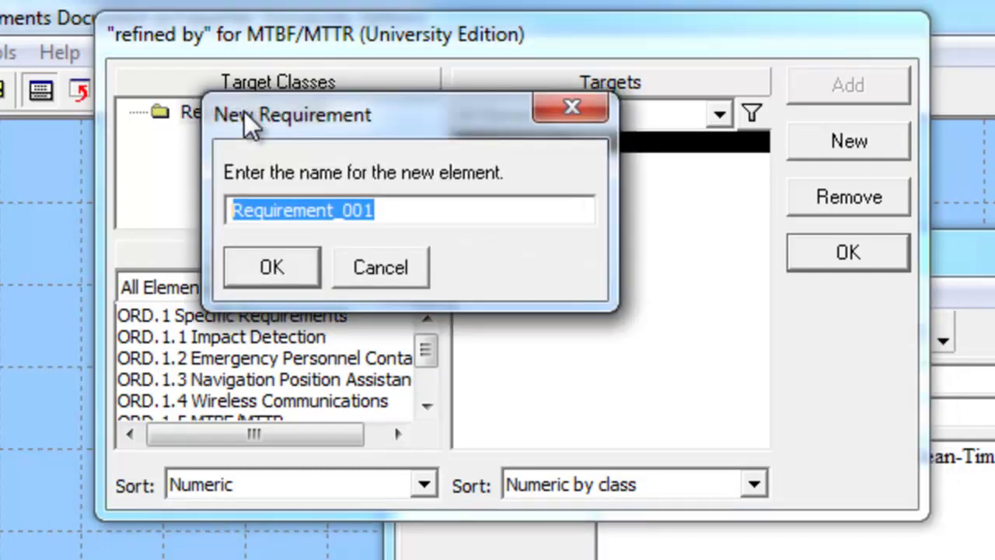
{"action": "type", "text": "MTTR"}
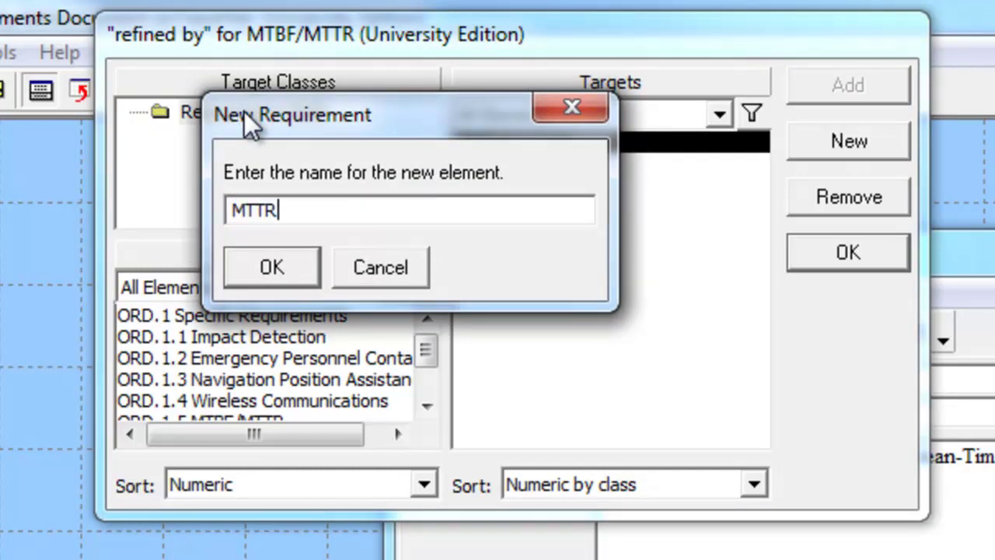
{"action": "key", "text": "Return"}
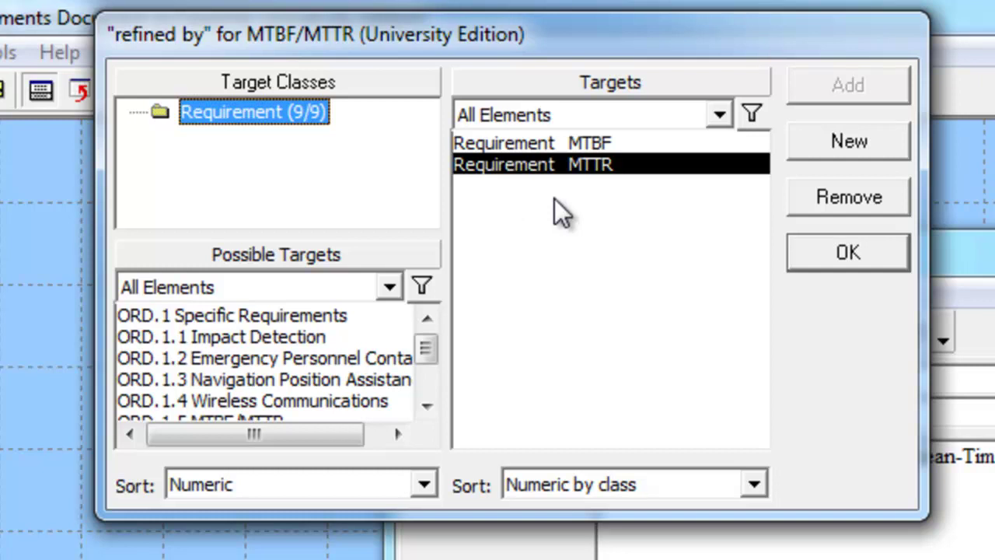
{"action": "left_click", "coordinate": [820, 256]}
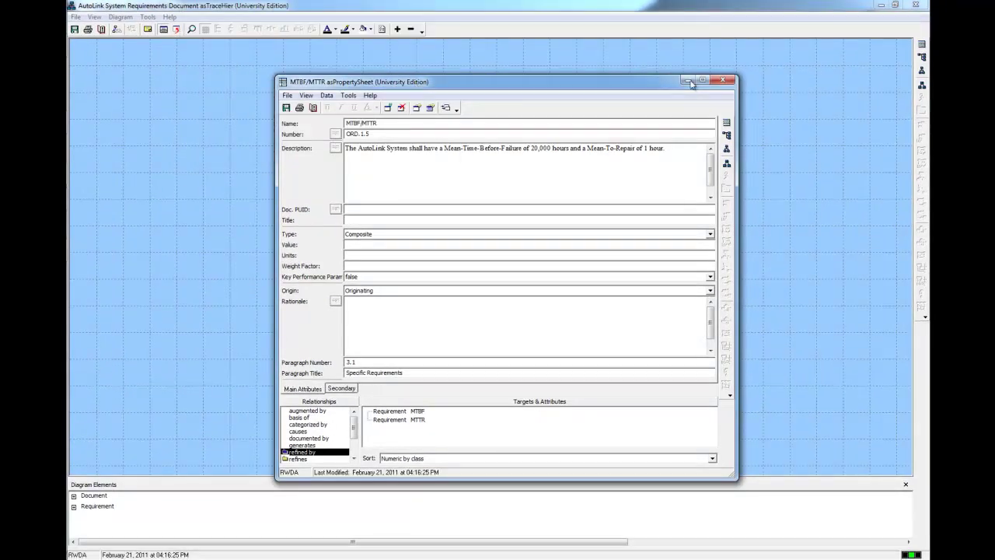
{"action": "left_click", "coordinate": [722, 80]}
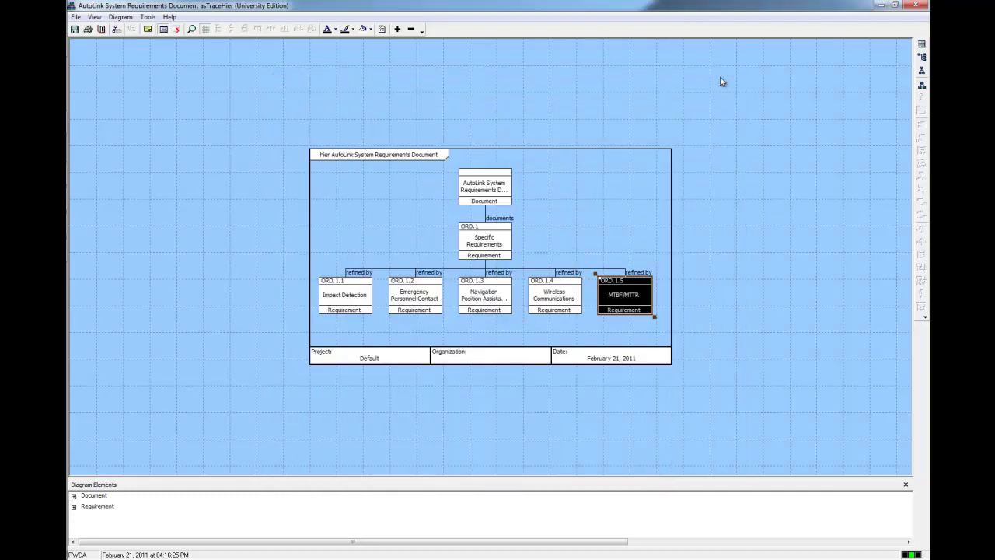
{"action": "left_click", "coordinate": [720, 76]}
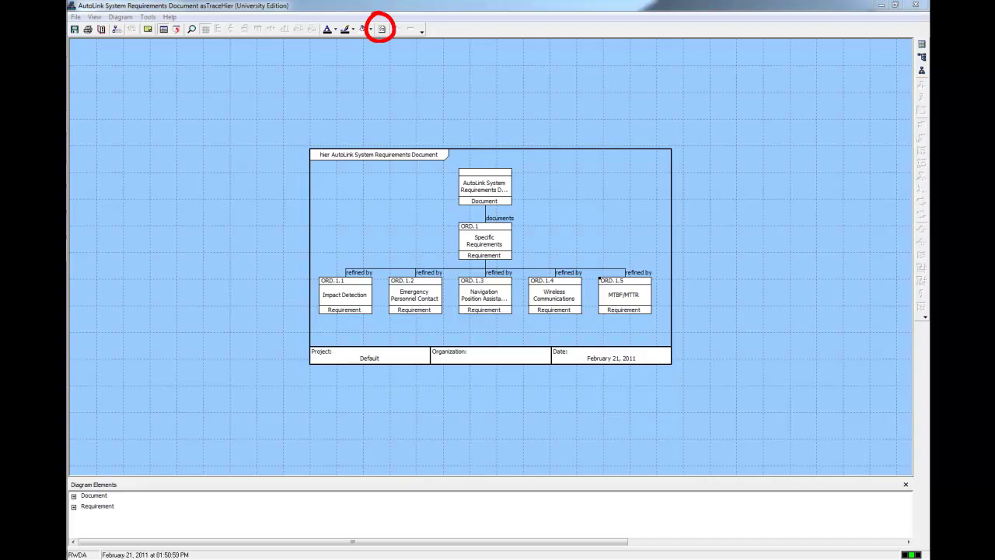
Step: Set the hierarchy diagram's number of displayed levels to 4
{"action": "left_click", "coordinate": [383, 29]}
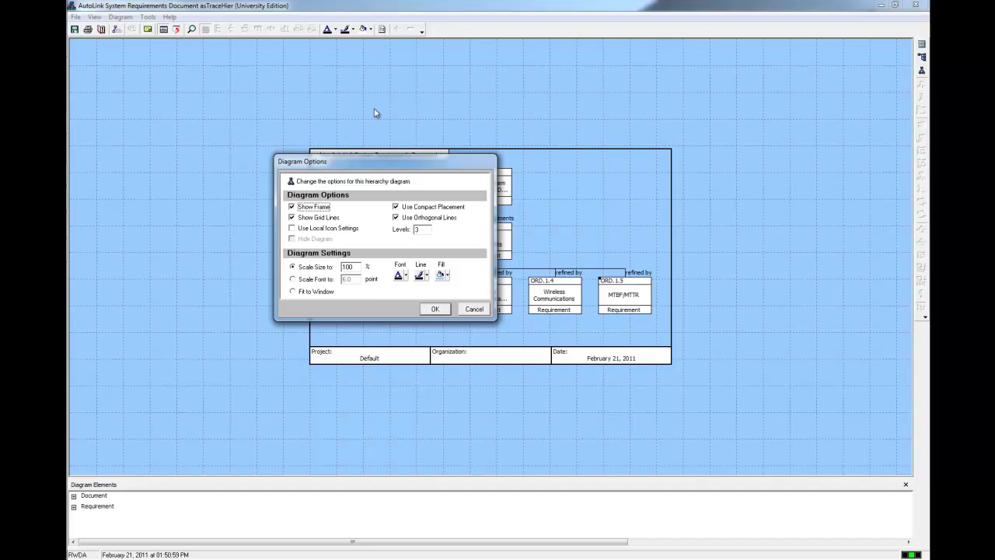
{"action": "left_click", "coordinate": [418, 229]}
{"action": "key", "text": "BackSpace"}
{"action": "type", "text": "4"}
{"action": "left_click", "coordinate": [435, 309]}
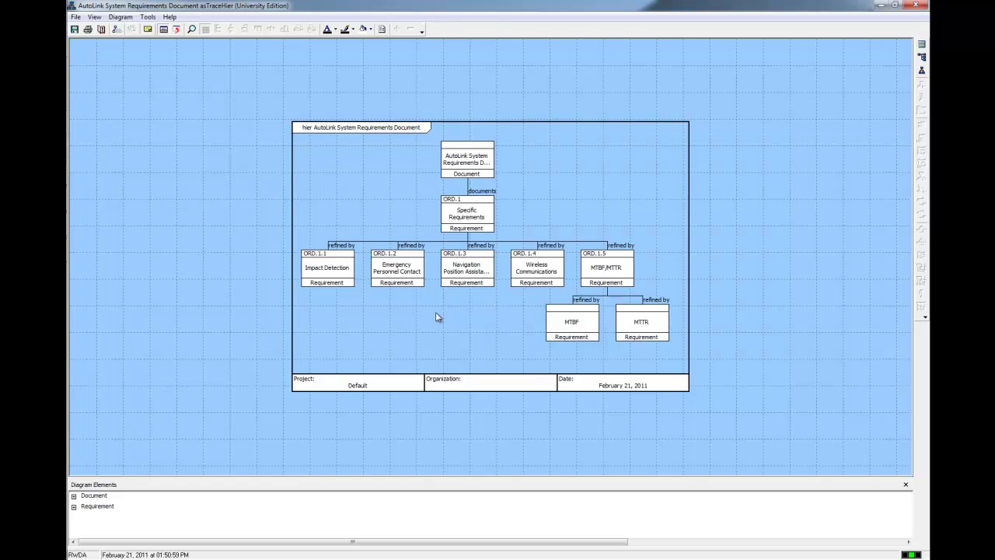
Step: Renumber MTBF/MTTR and its descendants starting from ORD.1.5 with the Numeric by class sort block, and close the diagram
{"action": "left_click", "coordinate": [596, 273]}
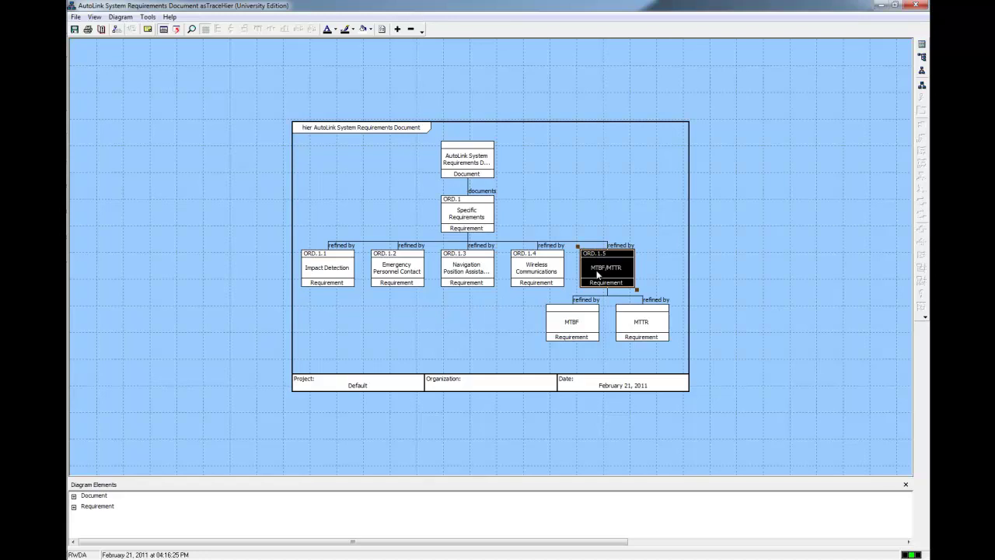
{"action": "right_click", "coordinate": [597, 273]}
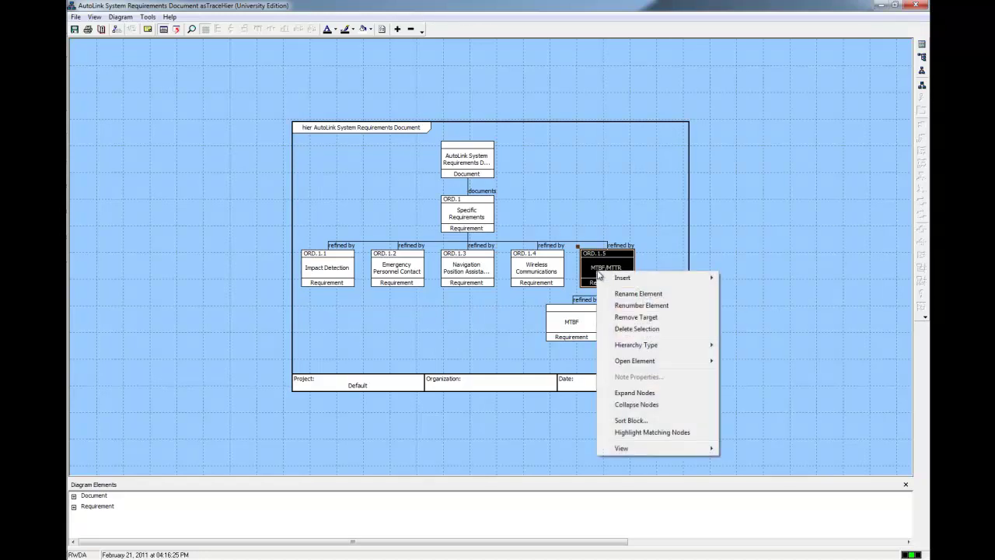
{"action": "left_click", "coordinate": [619, 305]}
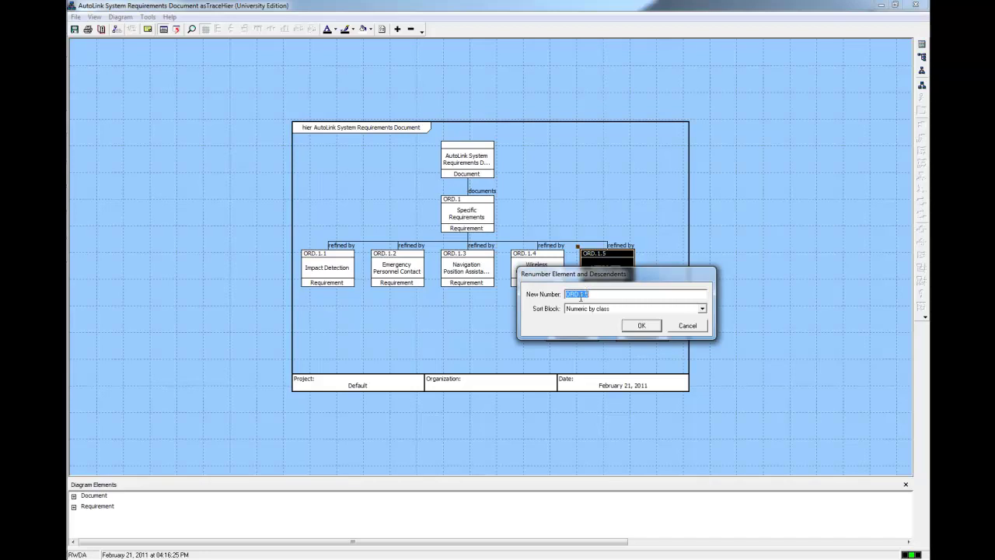
{"action": "left_click", "coordinate": [626, 330]}
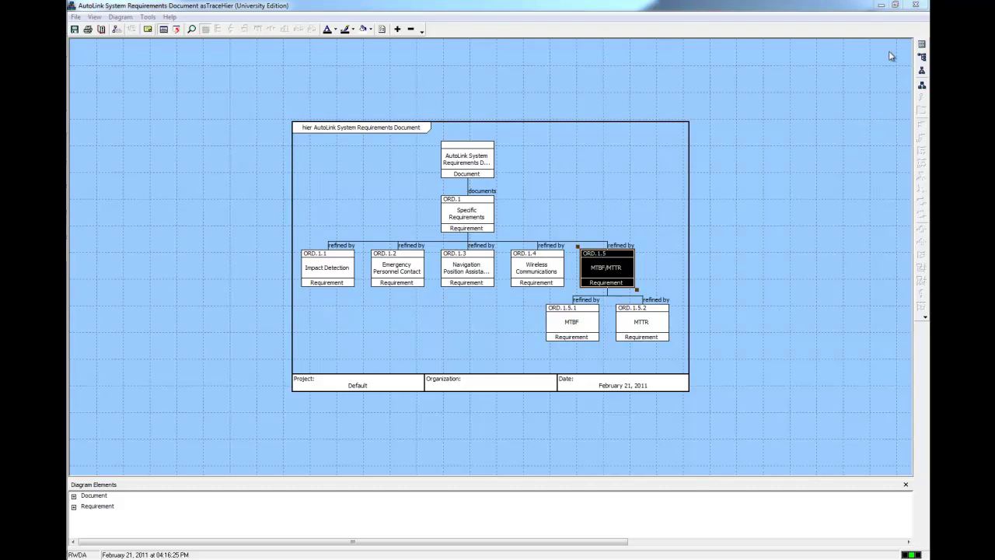
{"action": "left_click", "coordinate": [916, 7]}
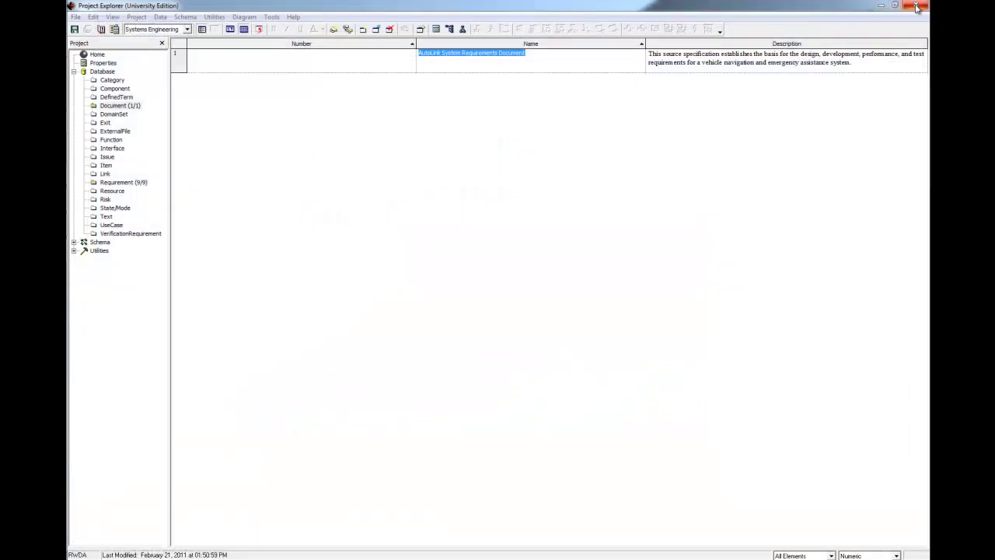
Step: Switch the requirements from the table to the property sheet view and create a new Issue element named System Availability
{"action": "left_click", "coordinate": [124, 183]}
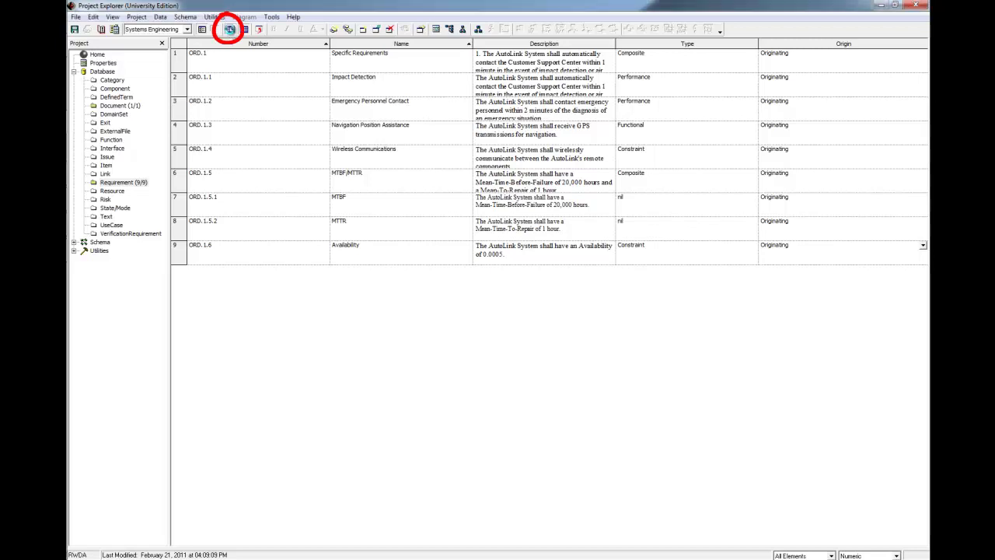
{"action": "left_click", "coordinate": [231, 29]}
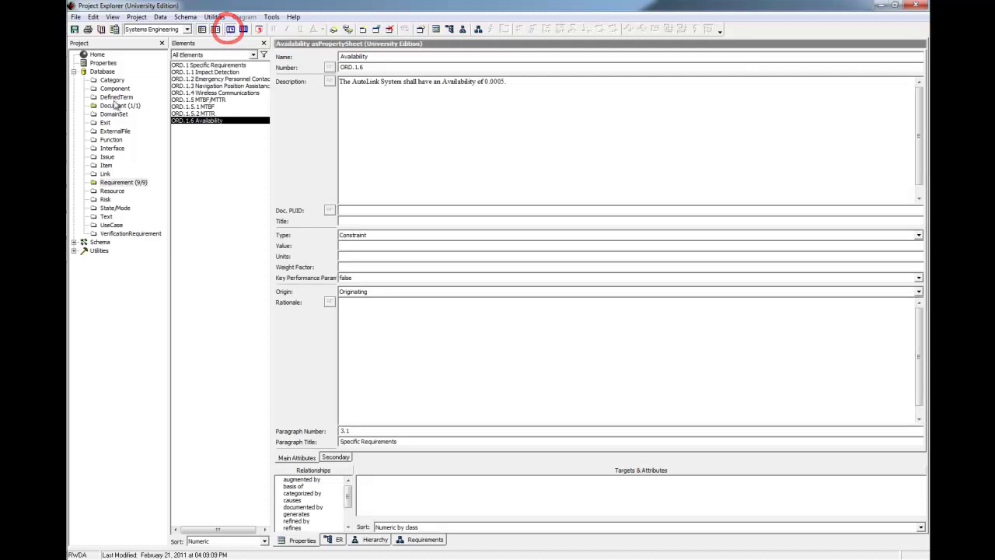
{"action": "left_click", "coordinate": [108, 157]}
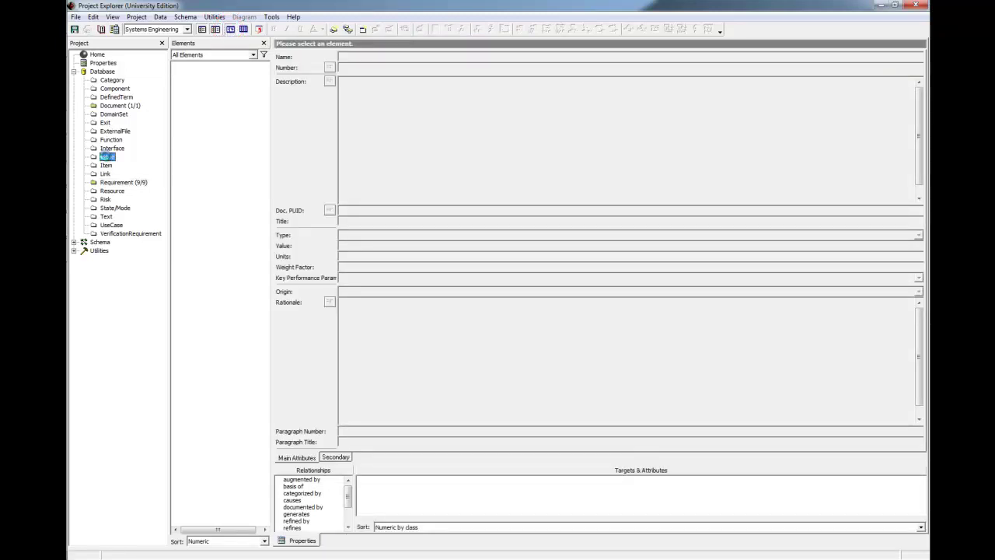
{"action": "double_click", "coordinate": [108, 157]}
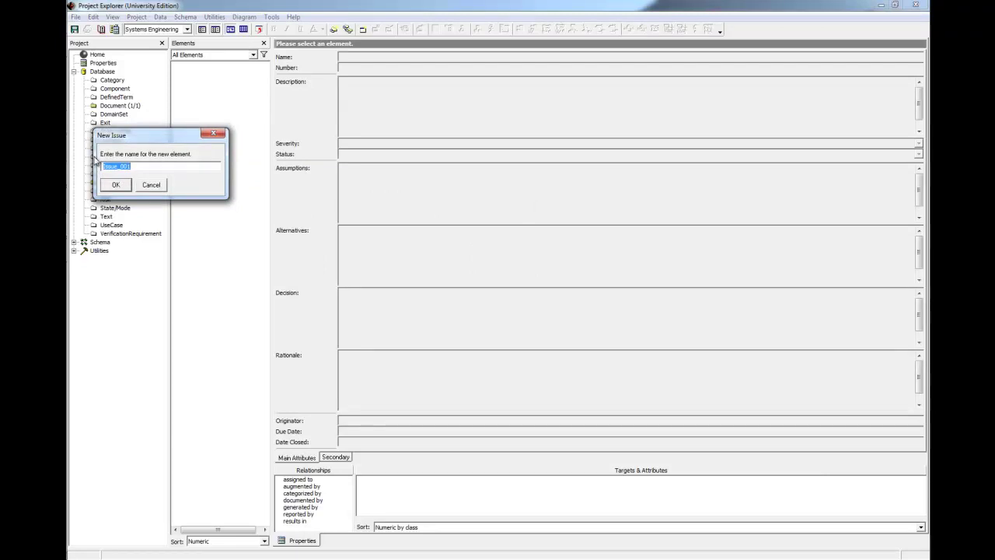
{"action": "type", "text": "System Availabilityity"}
{"action": "left_click", "coordinate": [113, 187]}
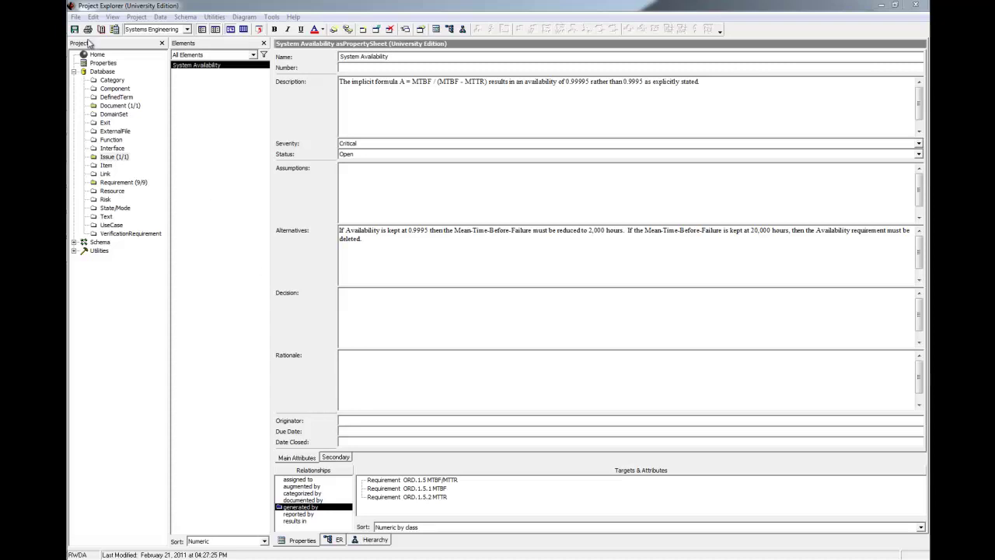
Step: Export the project to the Documents library as a CORE University database file named Guided Tour
{"action": "left_click", "coordinate": [77, 17]}
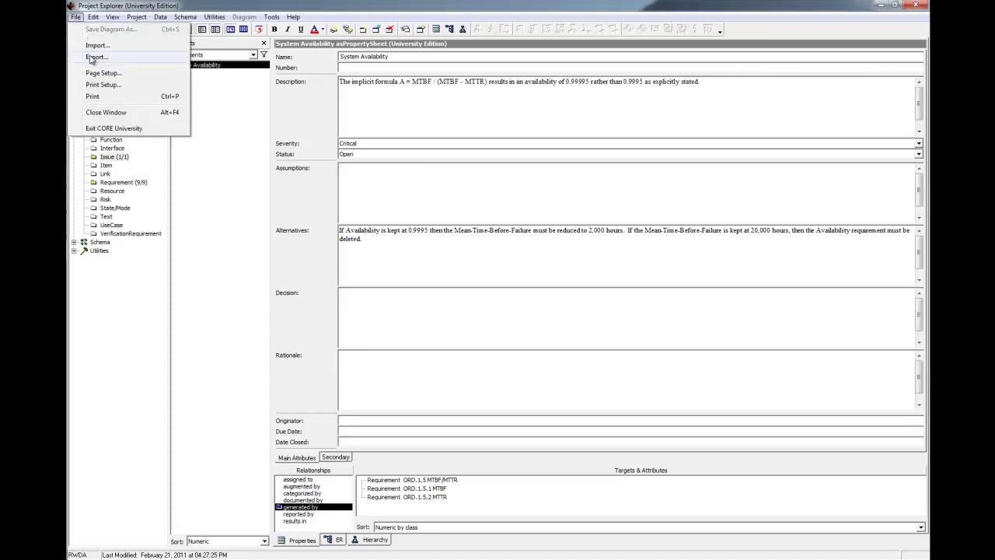
{"action": "left_click", "coordinate": [93, 58]}
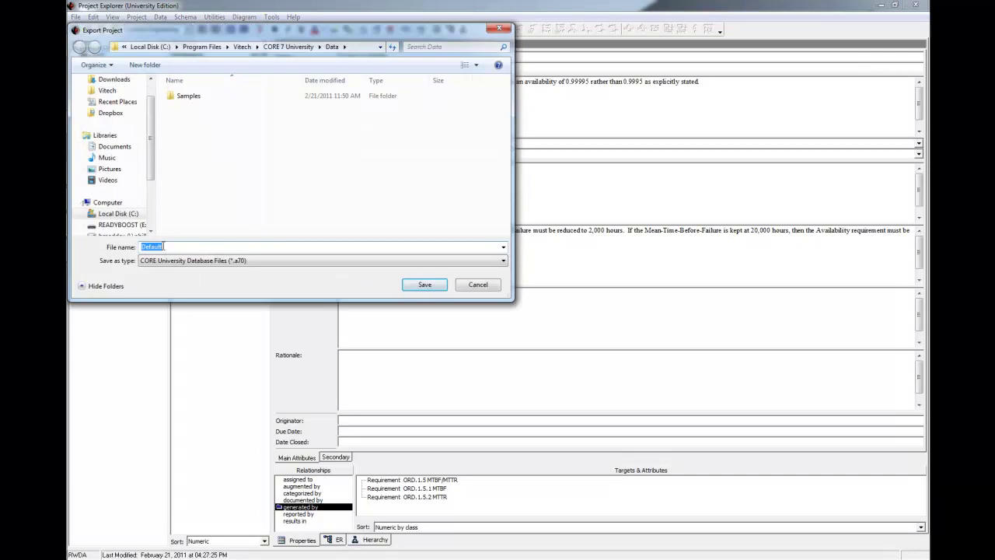
{"action": "type", "text": "Guided Tour"}
{"action": "left_click", "coordinate": [116, 147]}
{"action": "left_click", "coordinate": [425, 286]}
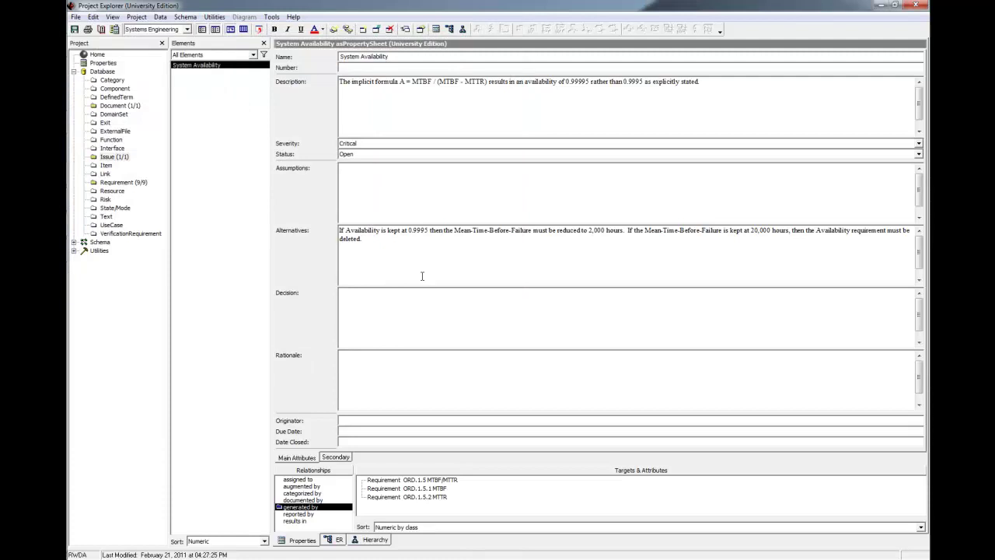